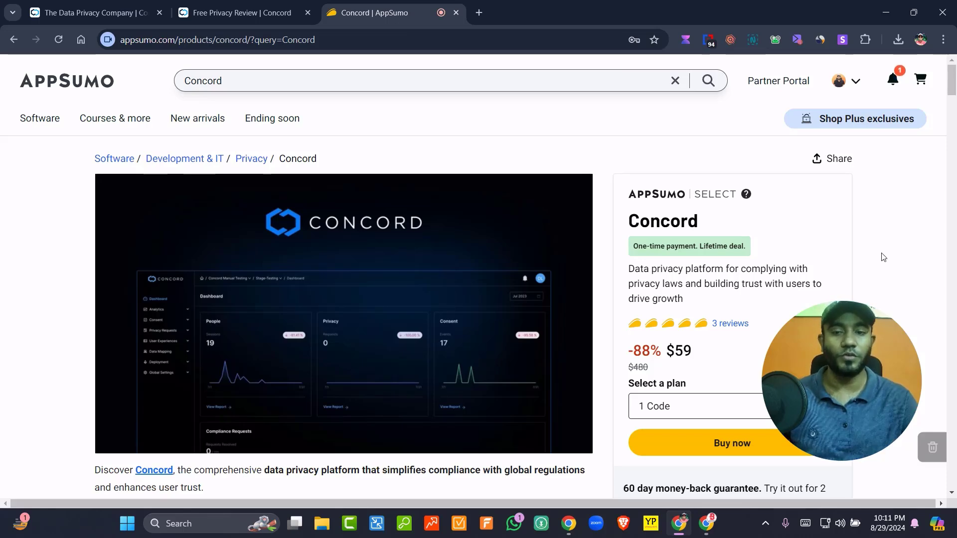
Review the Concord deal overview and the plan limits for domains, data systems and privacy requests on its AppSumo page.
scroll(879, 256, "down", 9)
scroll(548, 324, "down", 9)
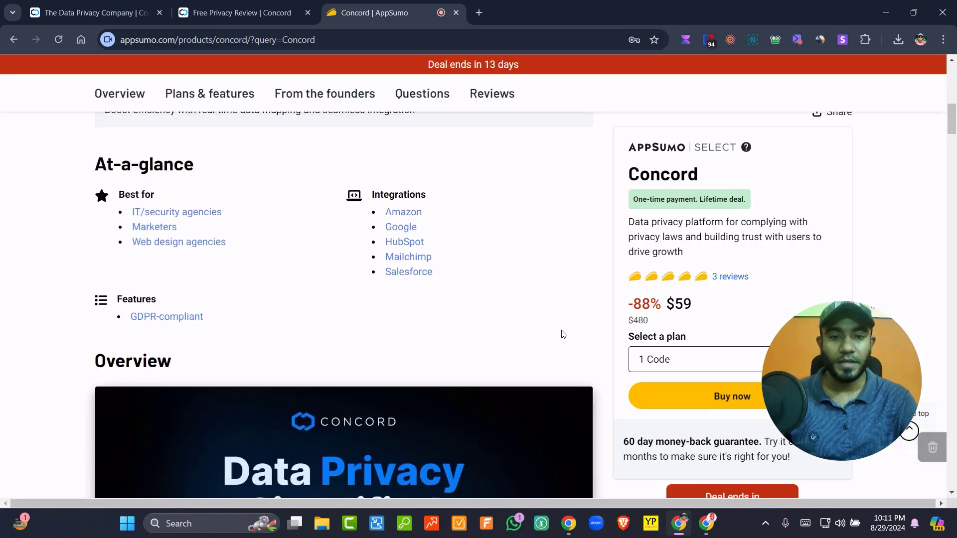
scroll(580, 412, "down", 10)
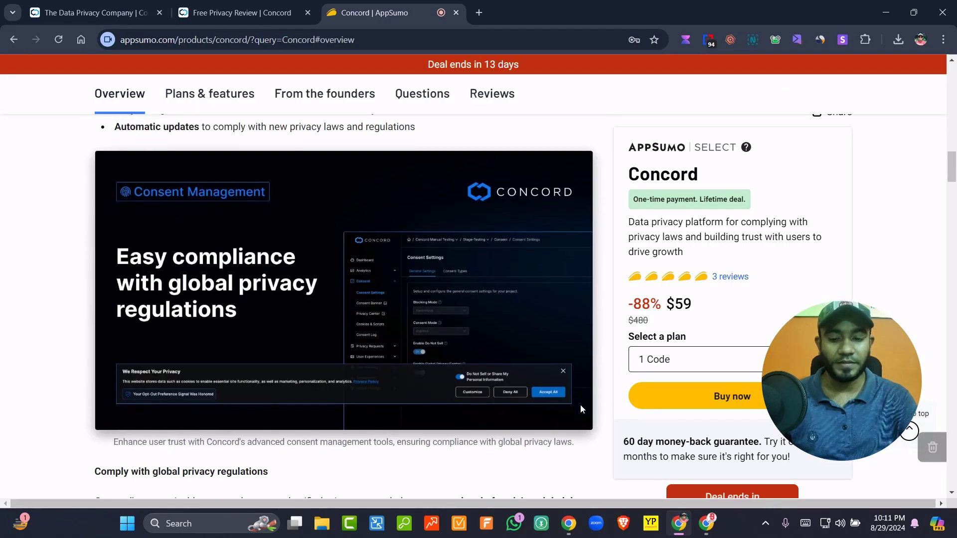
scroll(586, 398, "down", 15)
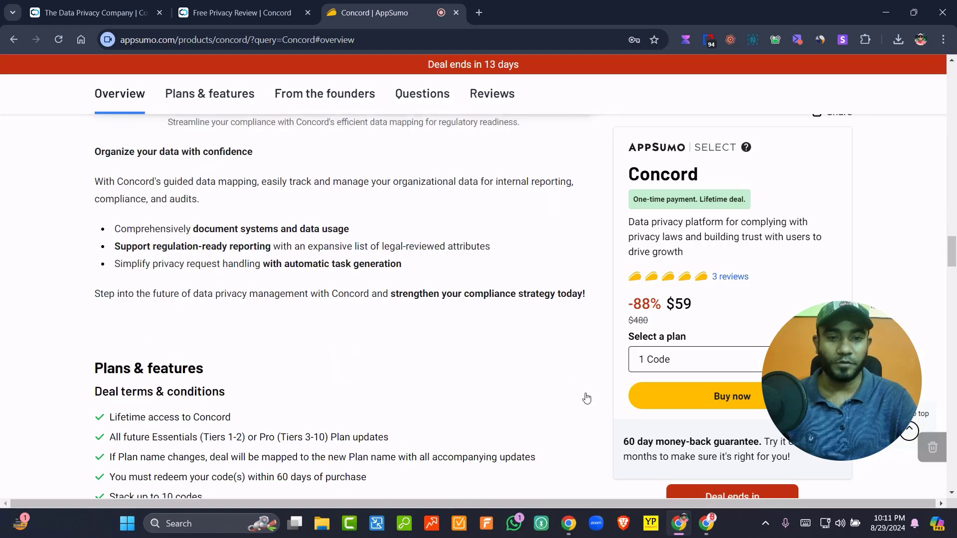
scroll(586, 396, "up", 1)
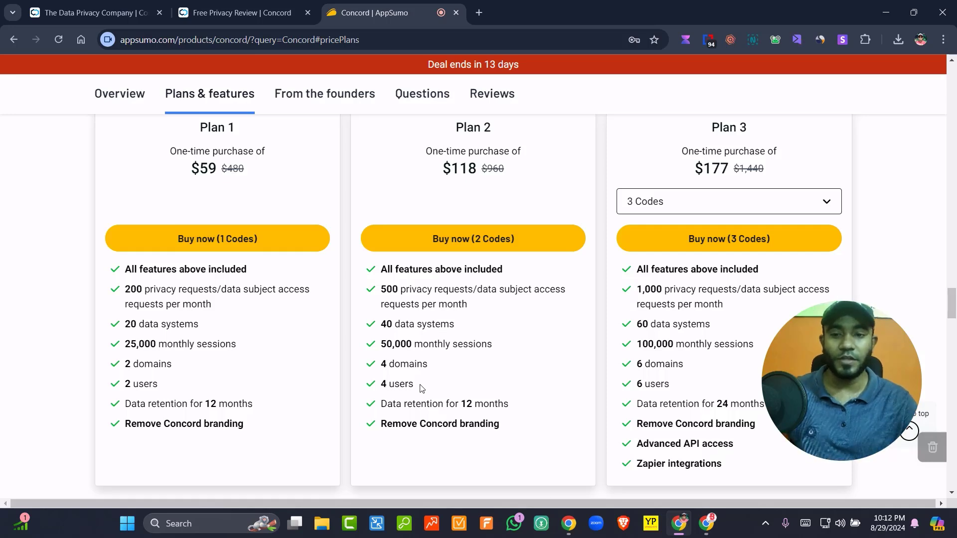
left_click_drag(125, 364, 167, 362)
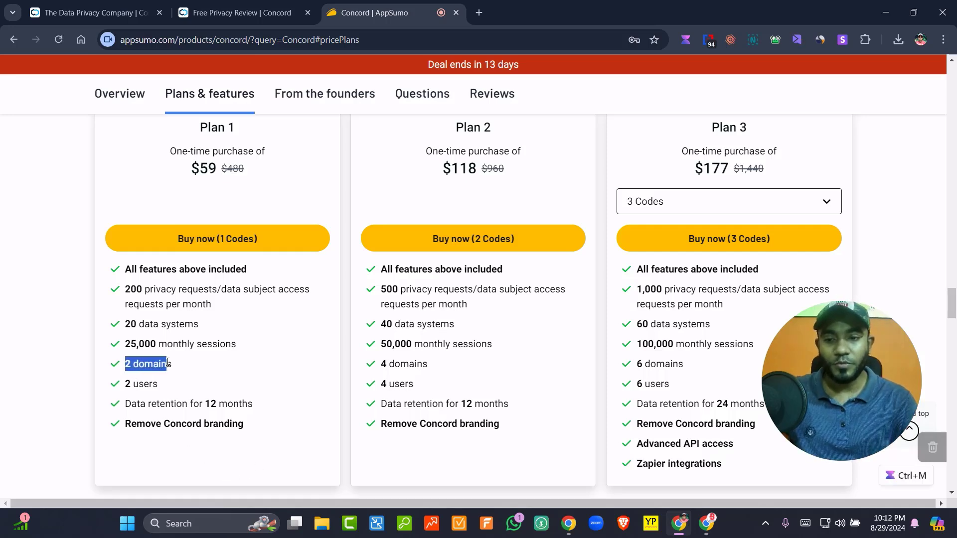
left_click_drag(191, 172, 243, 169)
left_click_drag(125, 324, 209, 325)
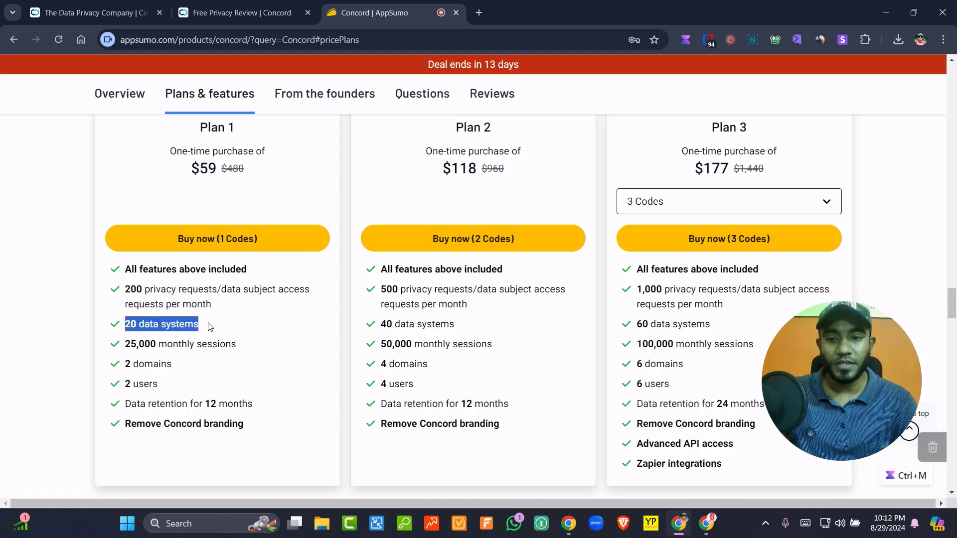
left_click(309, 325)
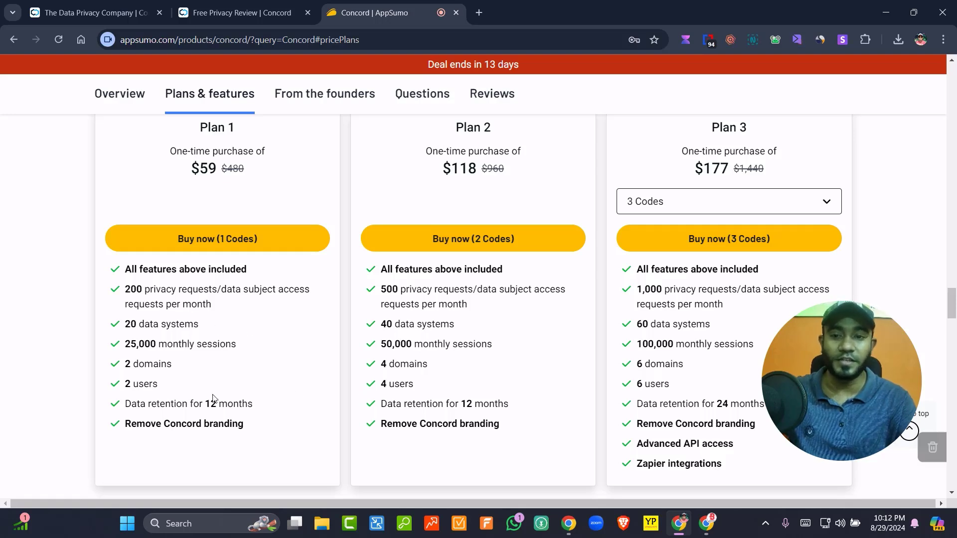
left_click_drag(125, 291, 313, 301)
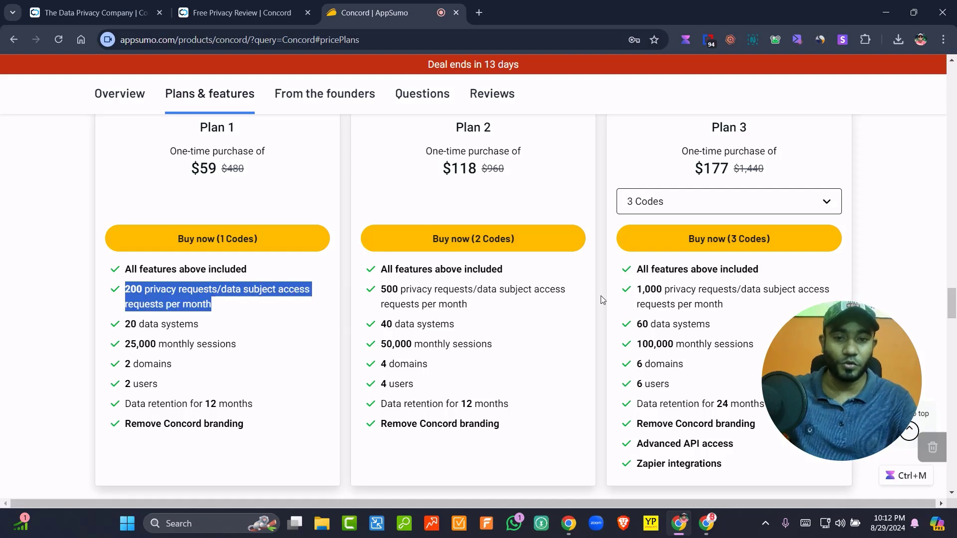
left_click(238, 357)
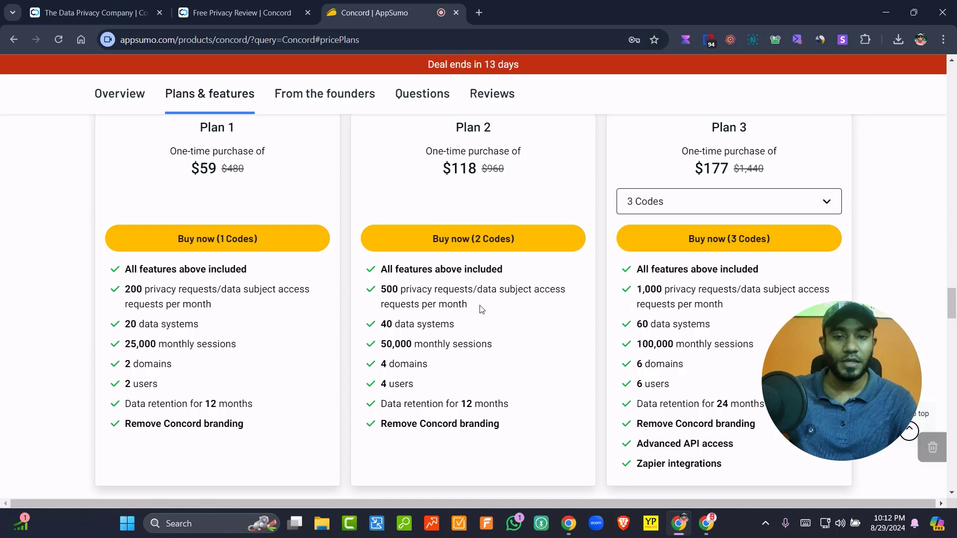
scroll(550, 394, "up", 5)
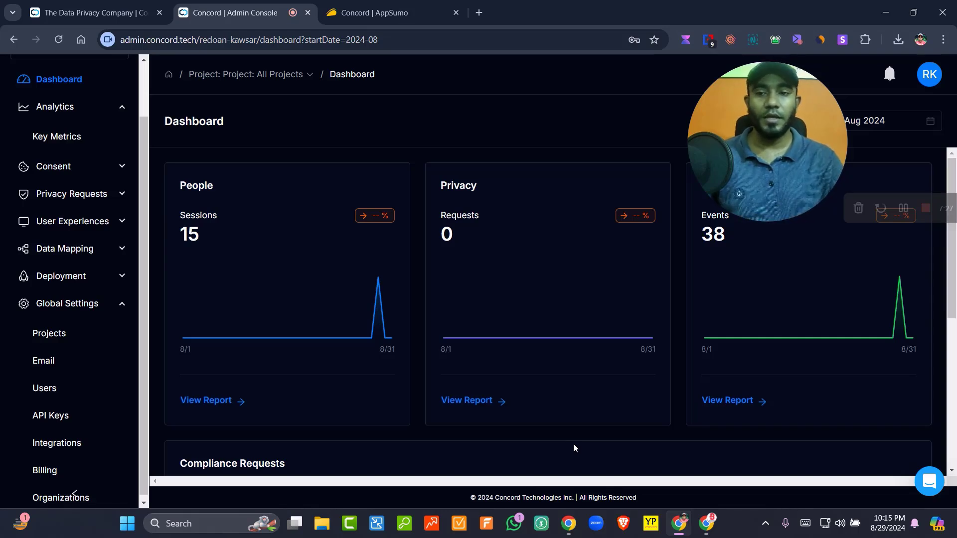
Open the project's general consent settings and set the Blocking Mode to Strict.
left_click(122, 166)
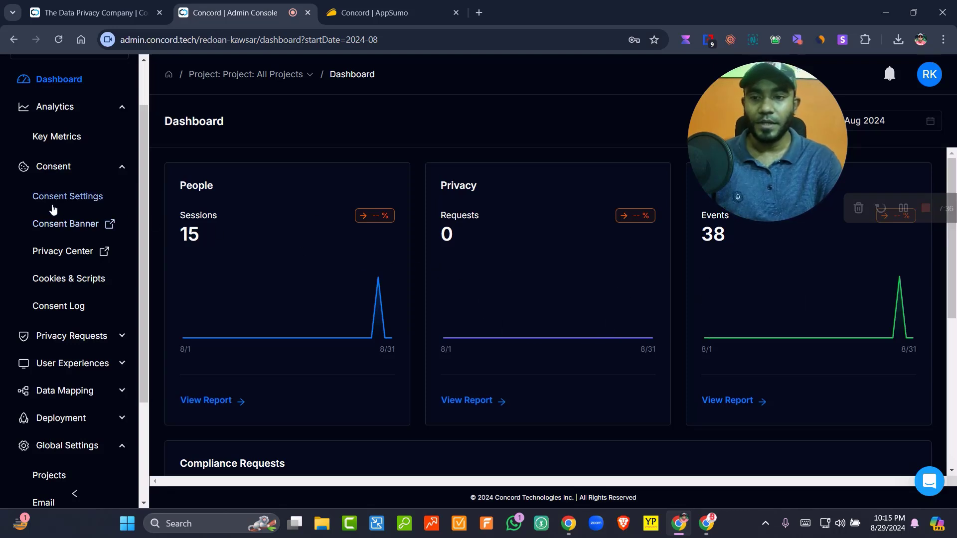
left_click(70, 200)
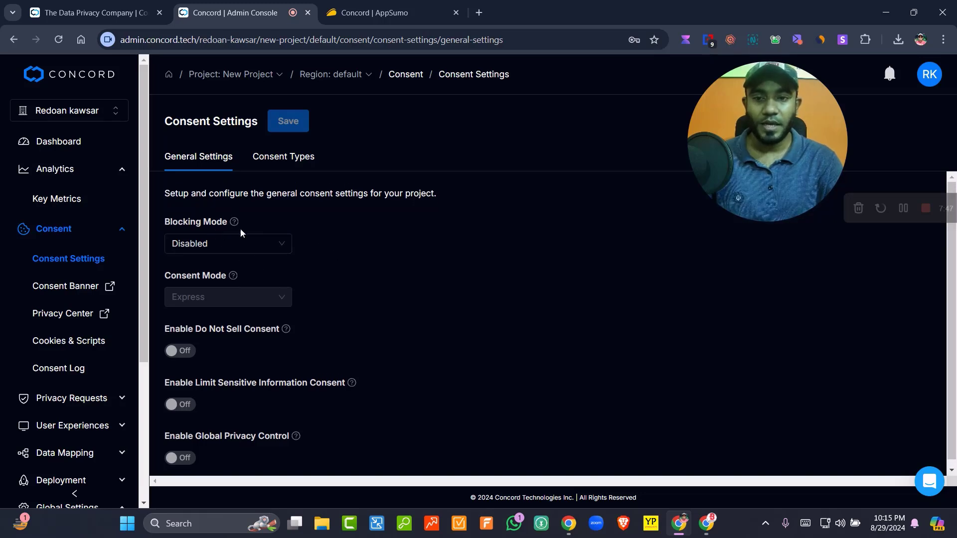
left_click(284, 247)
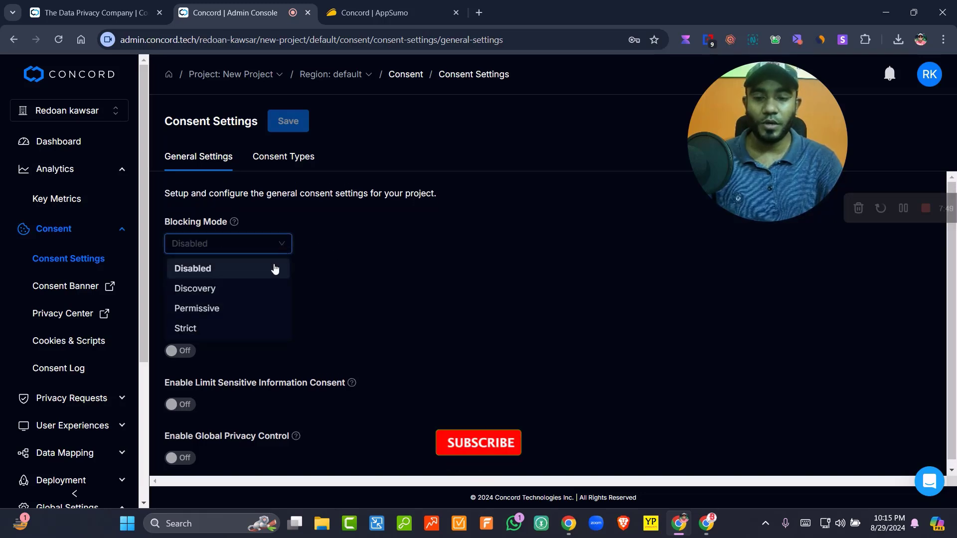
left_click(211, 328)
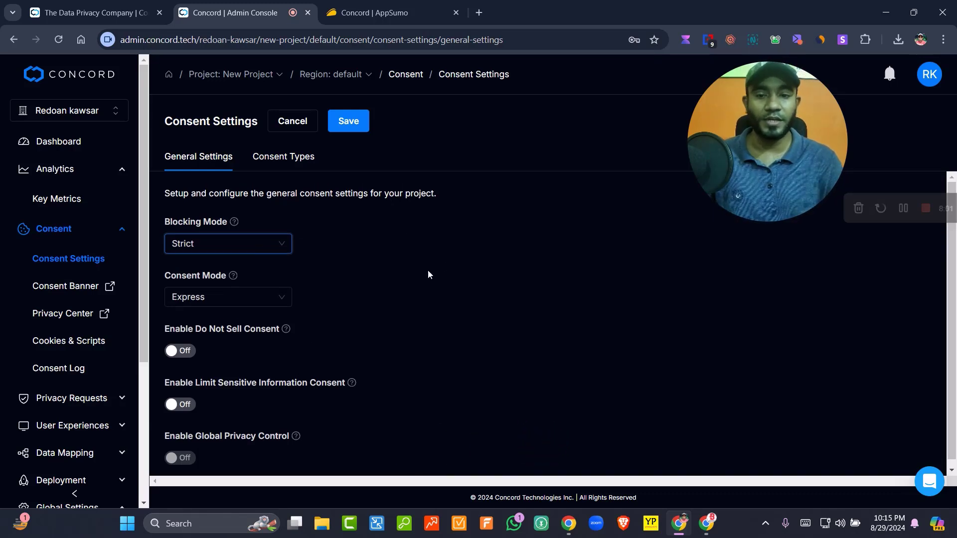
Enable Do Not Sell Consent, Limit Sensitive Information Consent and Global Privacy Control, and save the consent settings.
left_click(187, 354)
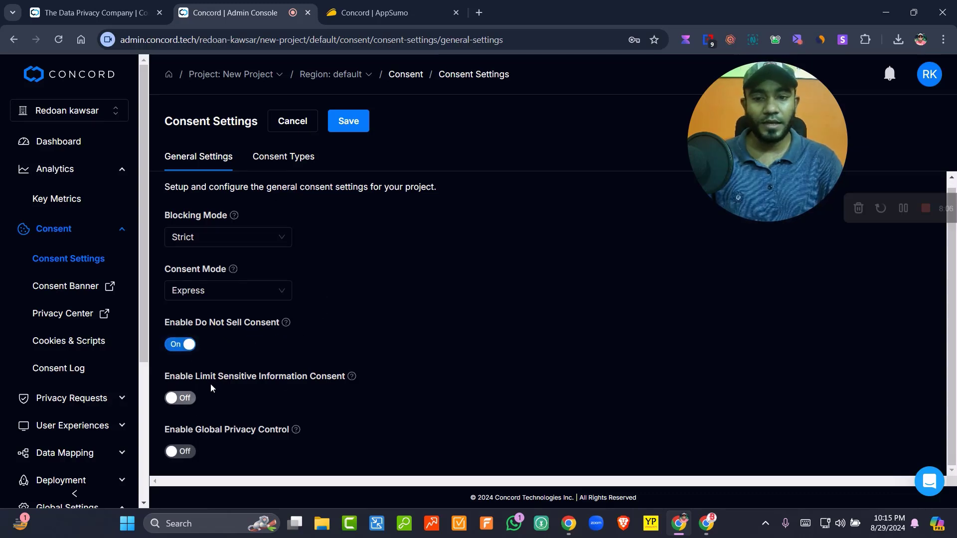
left_click(184, 397)
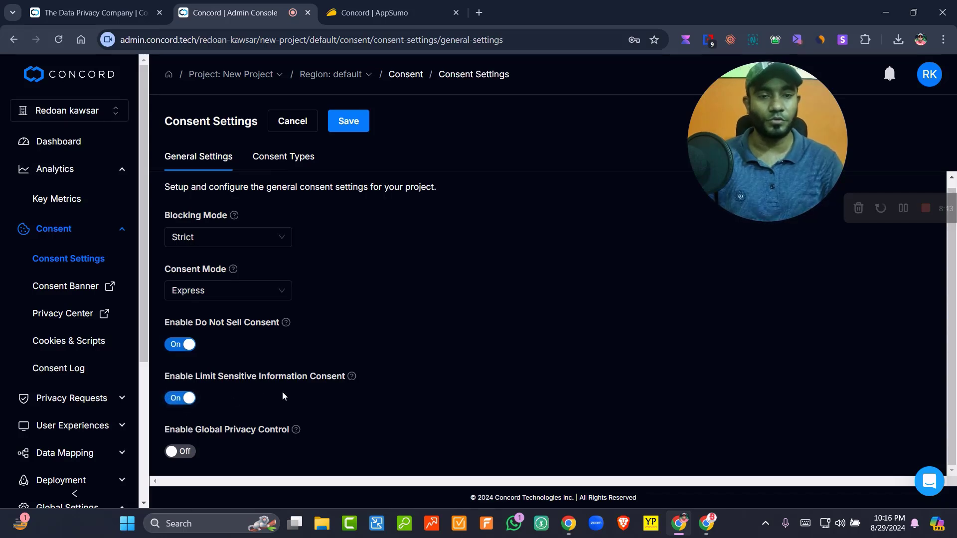
left_click(190, 452)
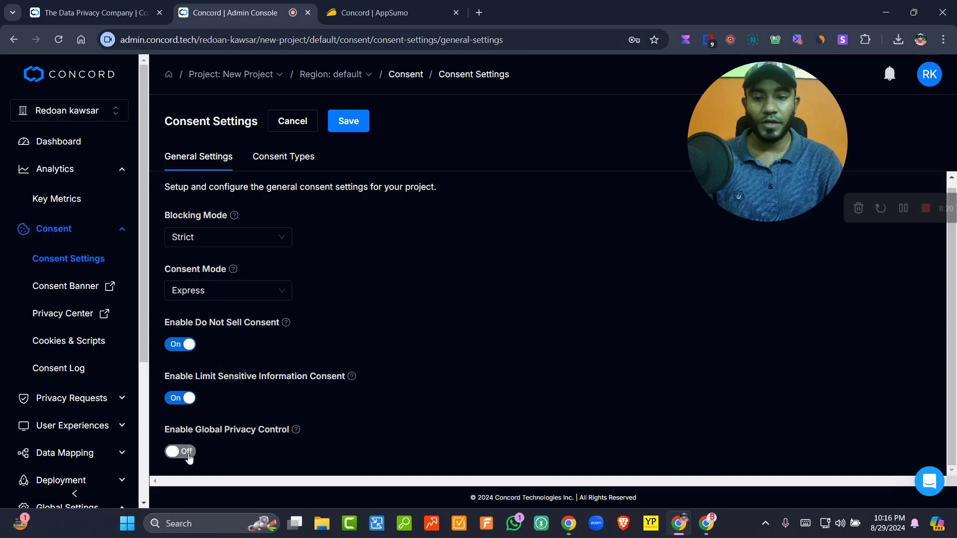
left_click(342, 130)
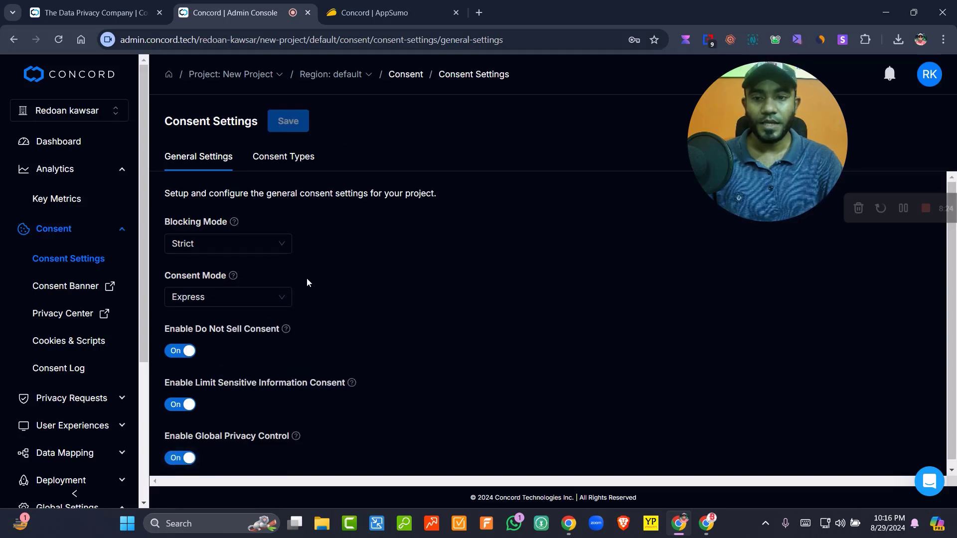
Examine the available Consent Mode options and the list of consent types associated with the project.
left_click(235, 298)
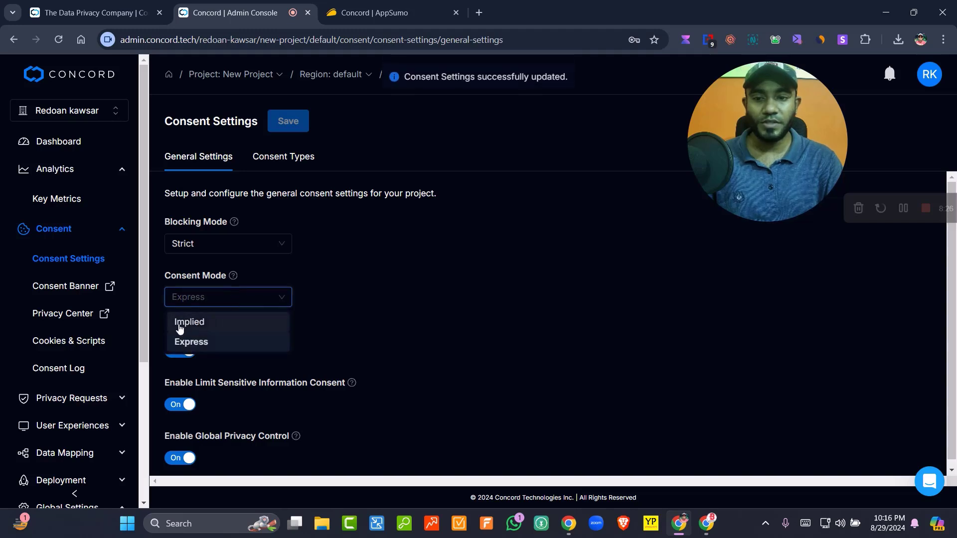
left_click(265, 273)
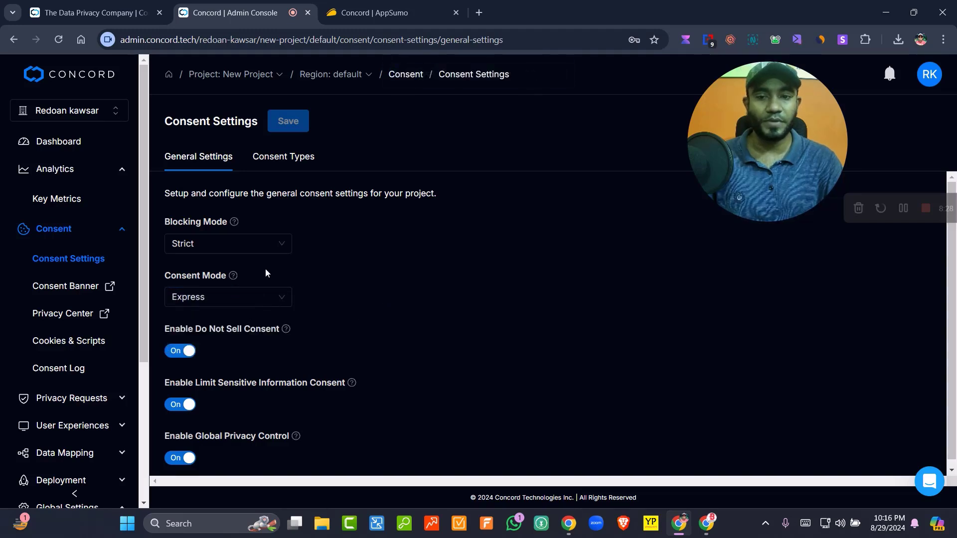
left_click(286, 167)
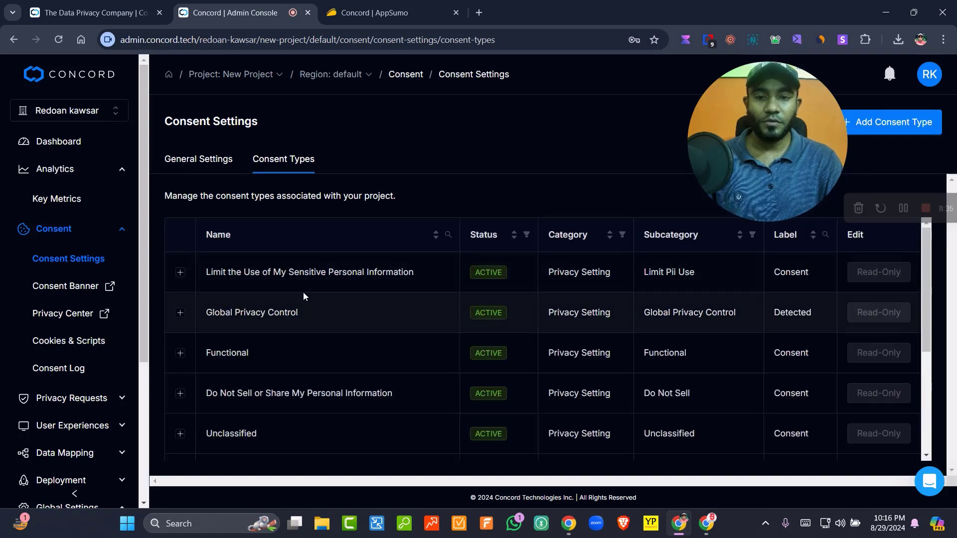
scroll(305, 299, "down", 4)
scroll(324, 387, "up", 4)
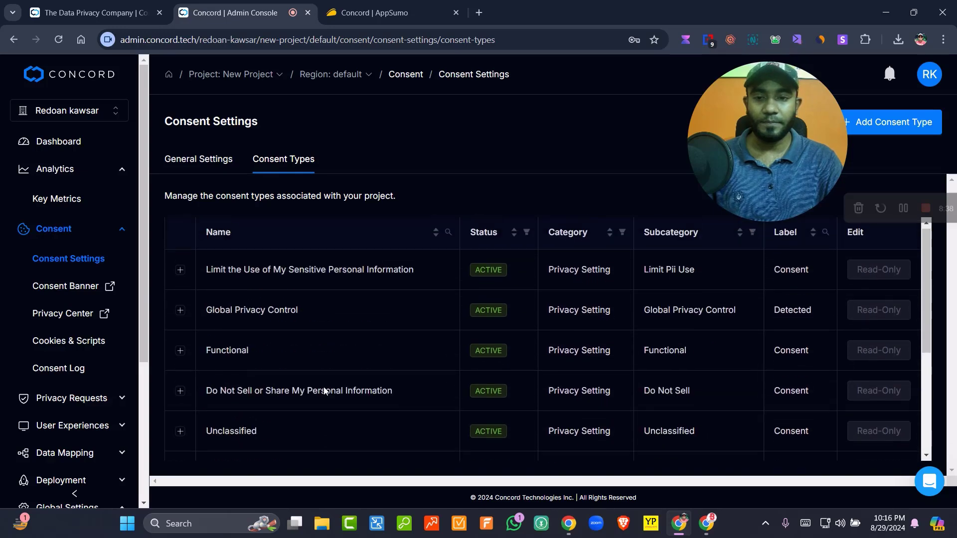
scroll(325, 355, "down", 1)
scroll(318, 359, "up", 1)
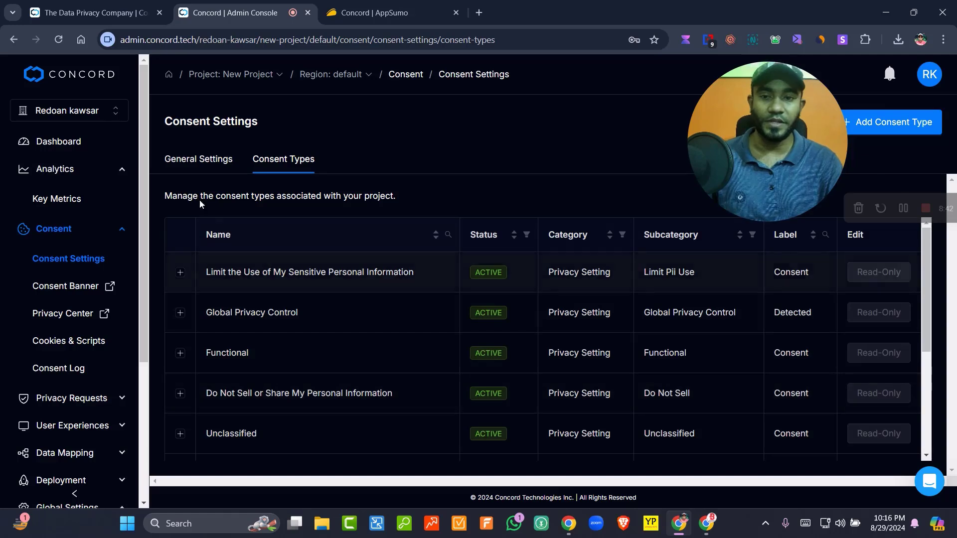
left_click(203, 159)
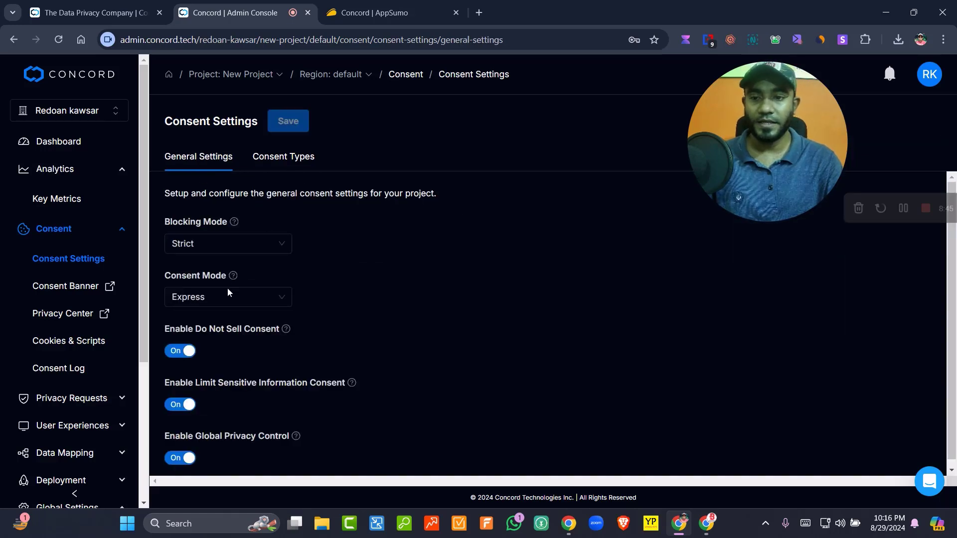
Open the consent banner configuration and enable Show Banner.
left_click(70, 286)
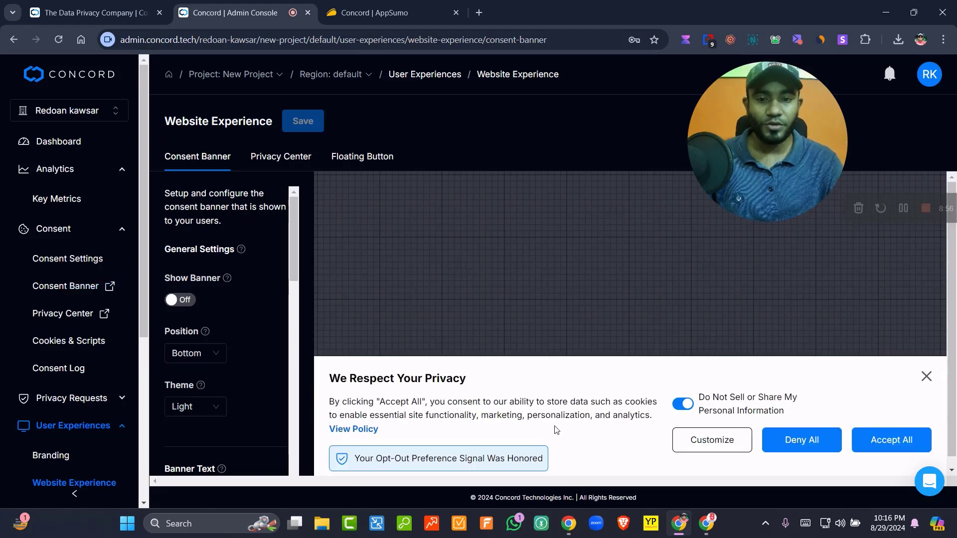
scroll(551, 429, "down", 1)
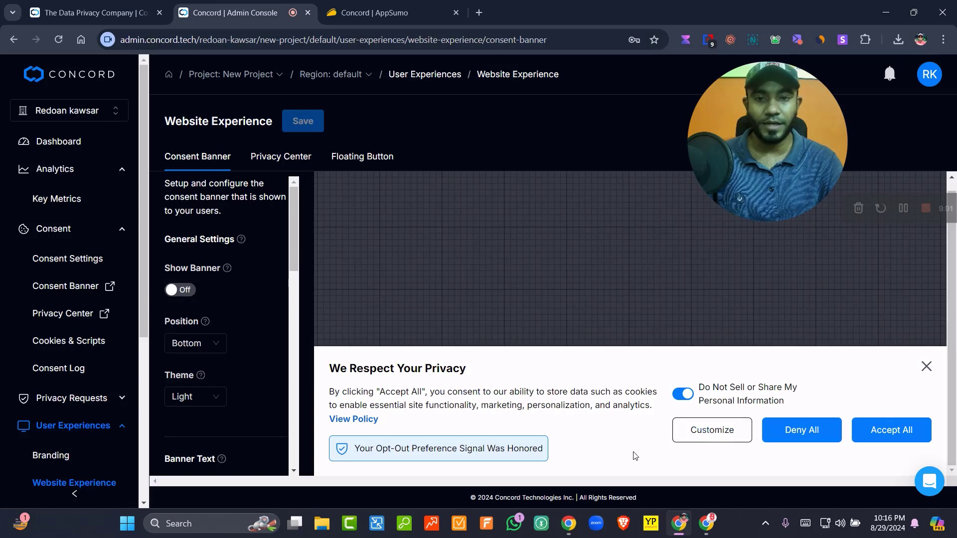
scroll(633, 454, "up", 1)
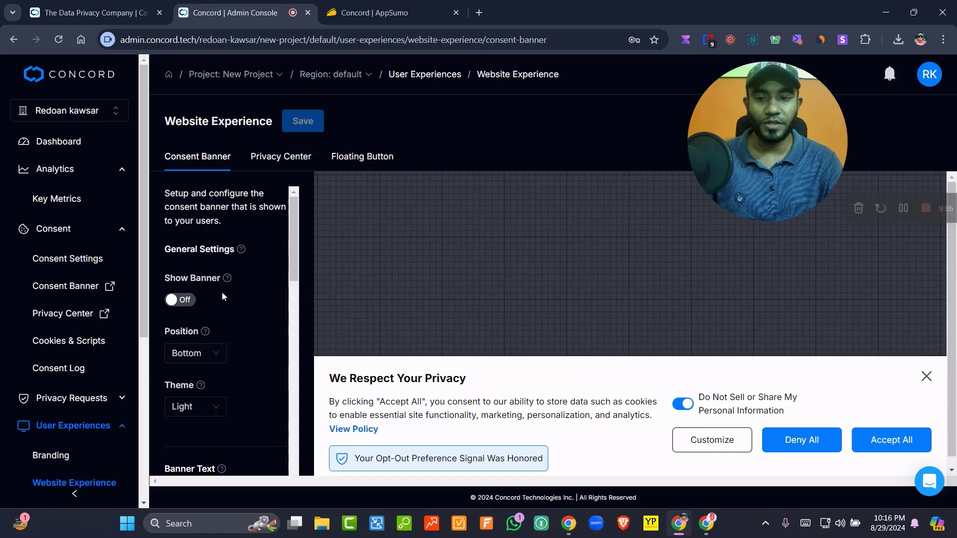
left_click(180, 299)
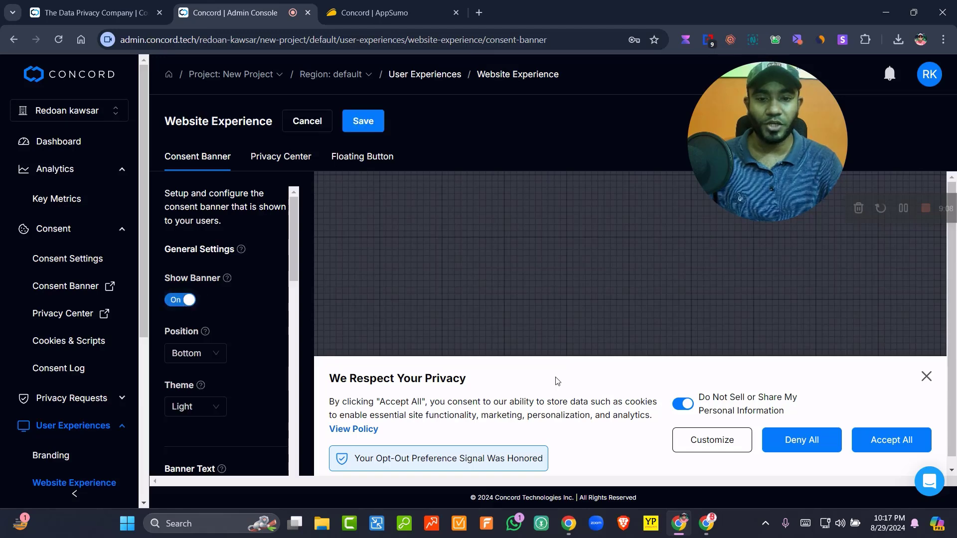
Try the consent banner at the Top position, return it to Bottom, and test the Do Not Sell switch in the preview.
scroll(556, 381, "down", 1)
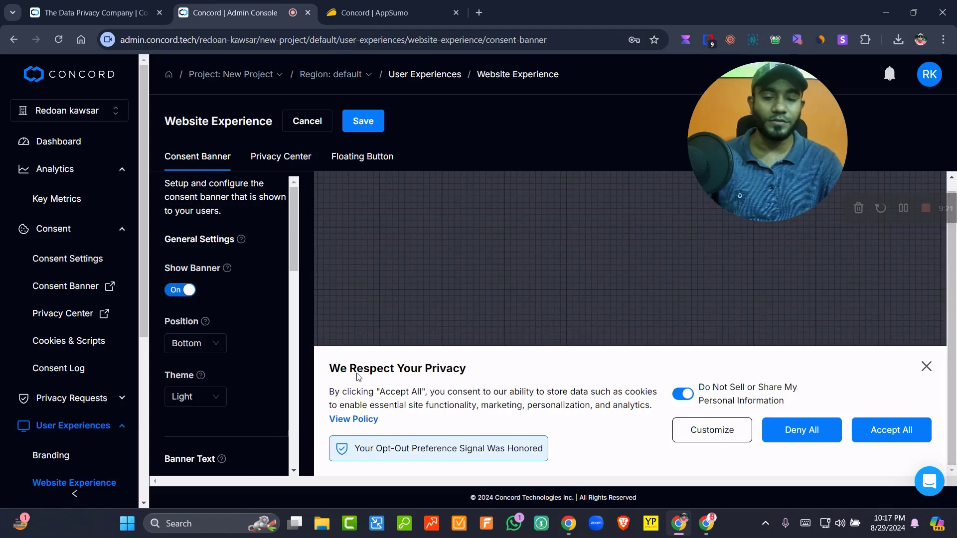
left_click(204, 347)
left_click(196, 372)
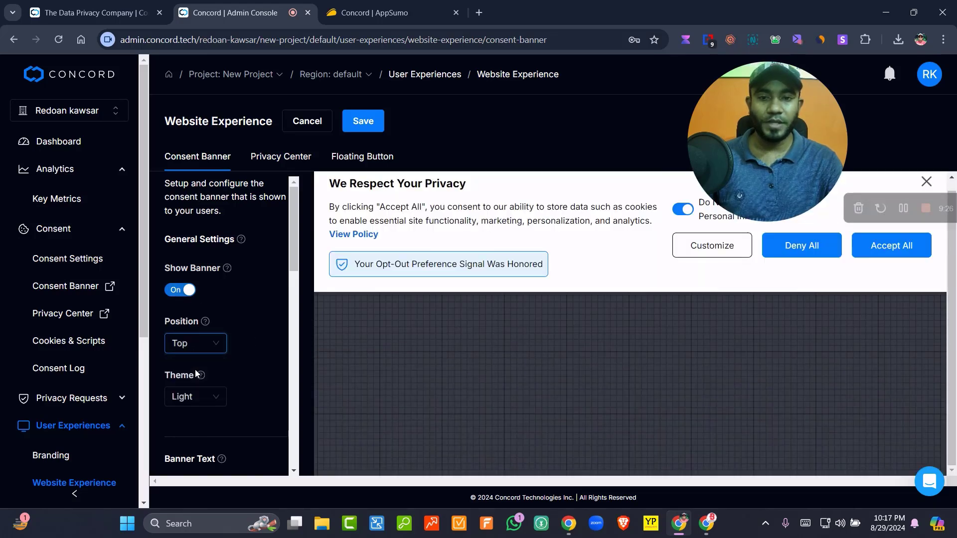
left_click(205, 343)
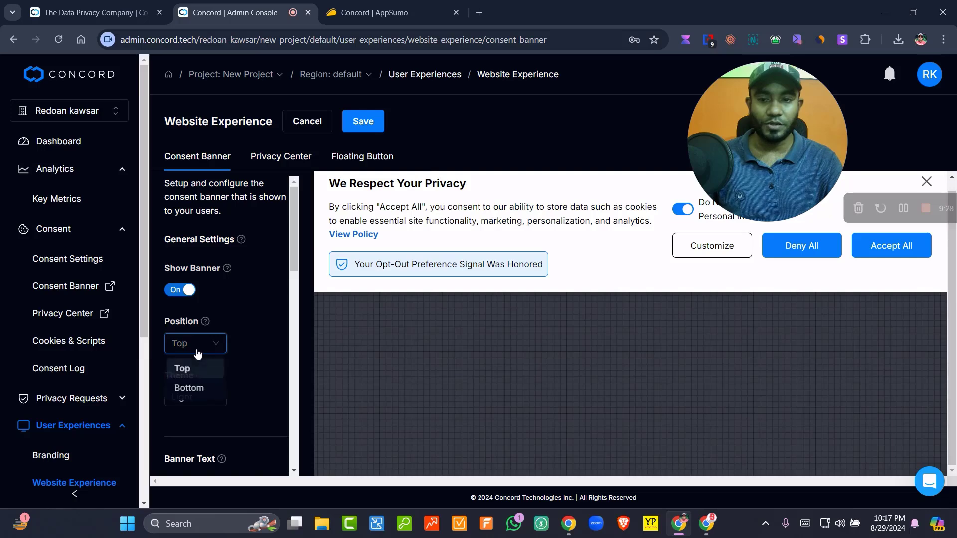
left_click(188, 387)
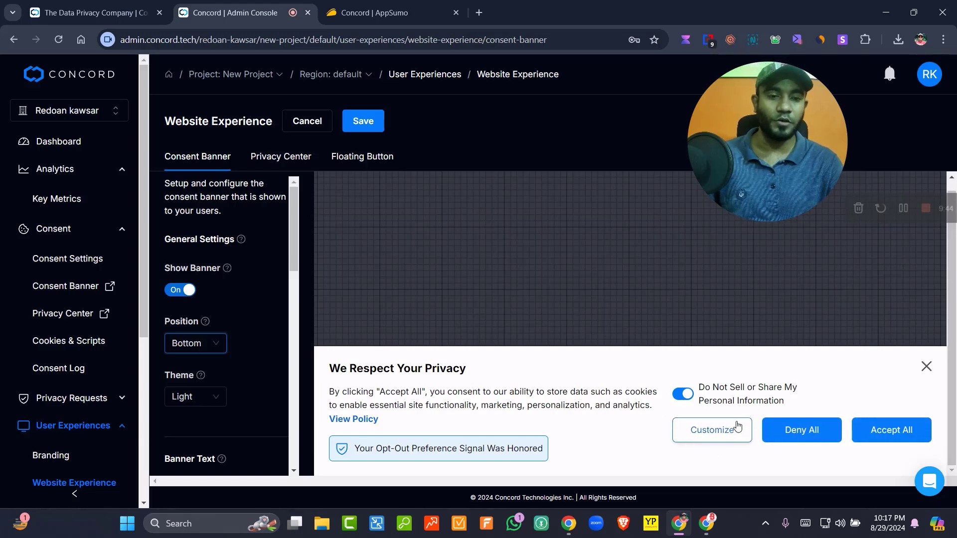
left_click(682, 395)
left_click(682, 395)
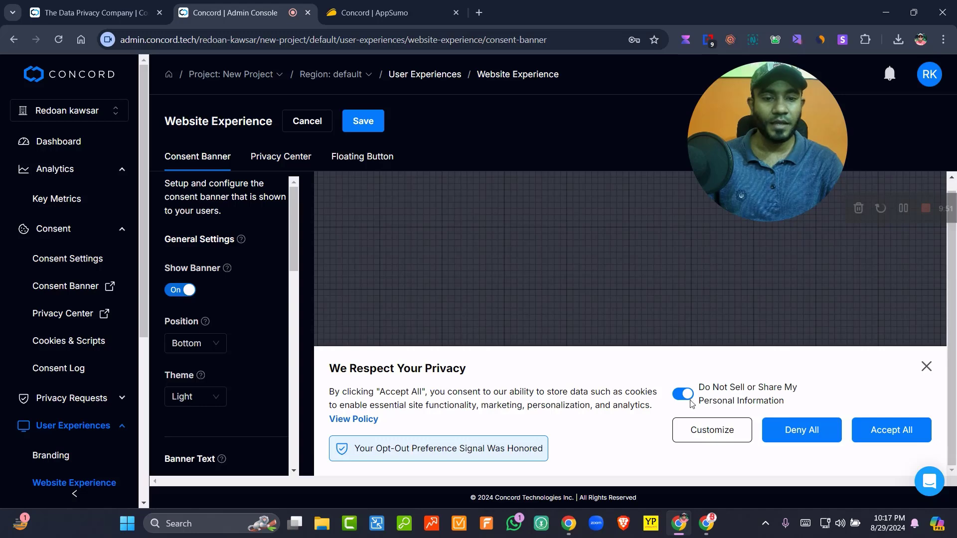
Try the Dark theme on the consent banner and return it to Light.
left_click(202, 399)
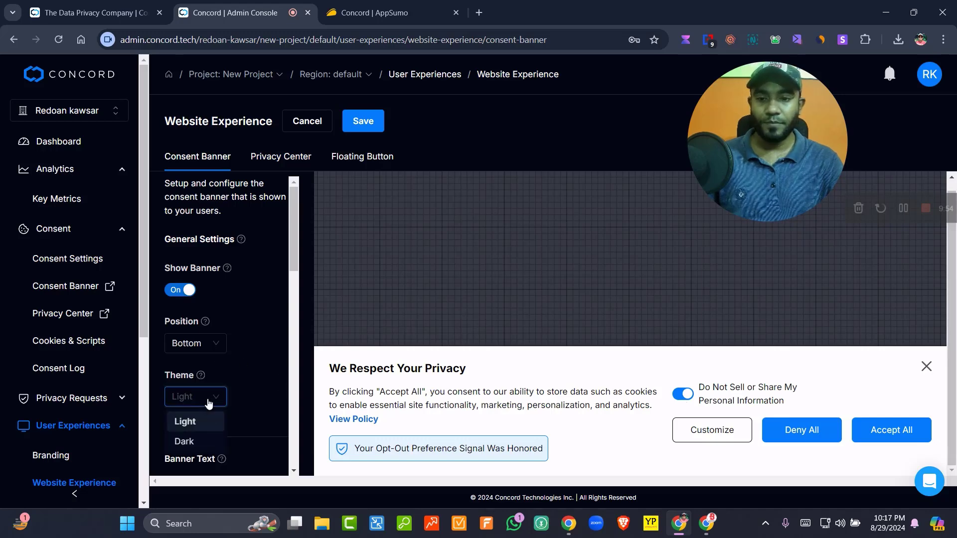
left_click(185, 440)
left_click(188, 397)
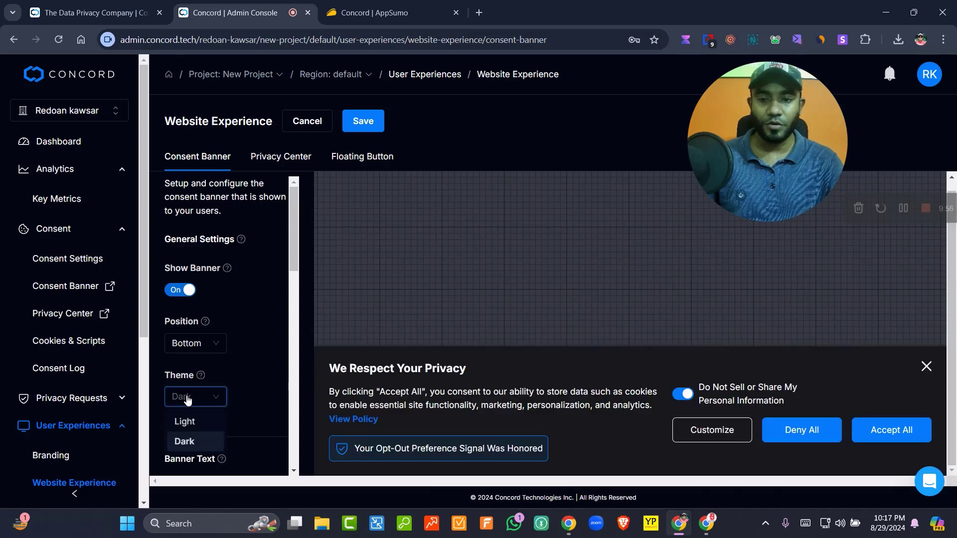
left_click(188, 421)
Examine the banner title, policy, link and body text settings and the close, accept, deny and customize button options against the preview.
scroll(279, 389, "down", 5)
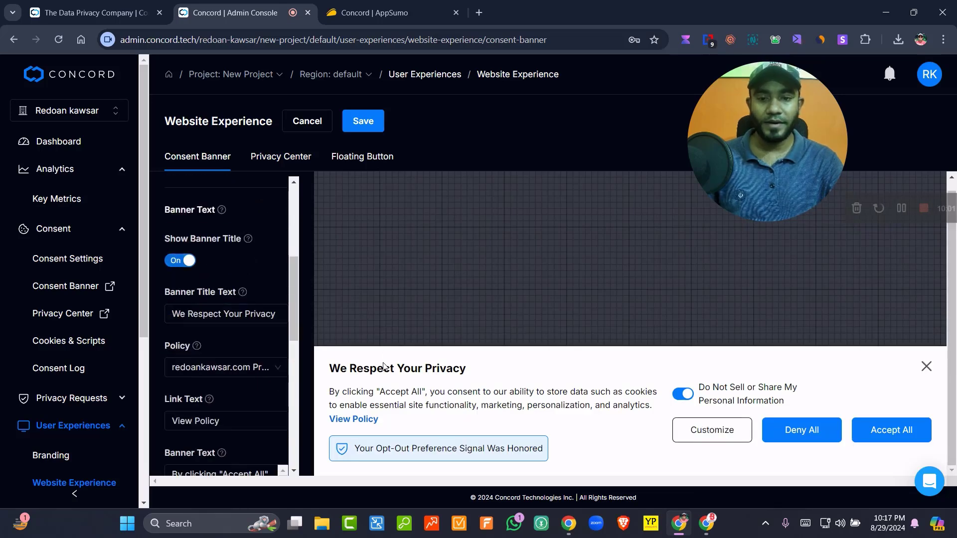
left_click_drag(335, 368, 465, 369)
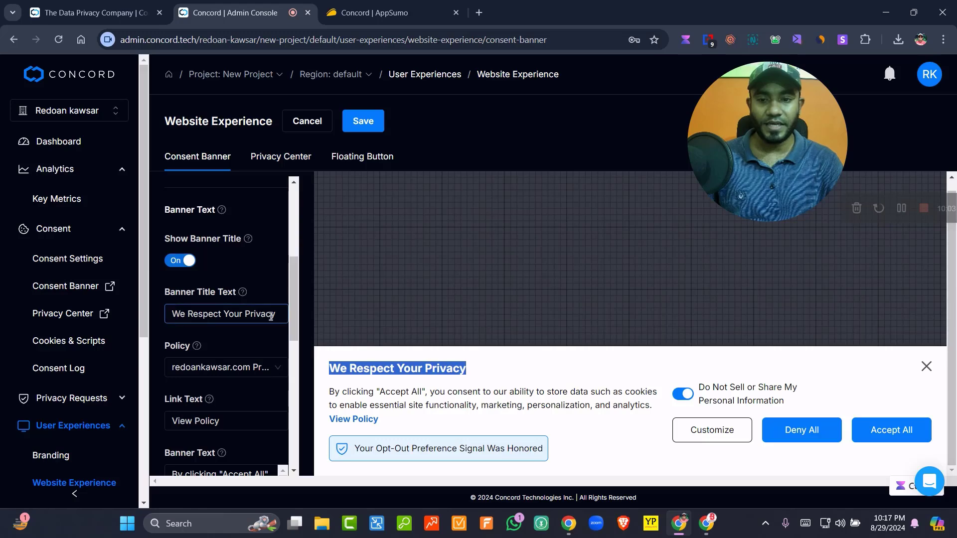
scroll(261, 344, "down", 1)
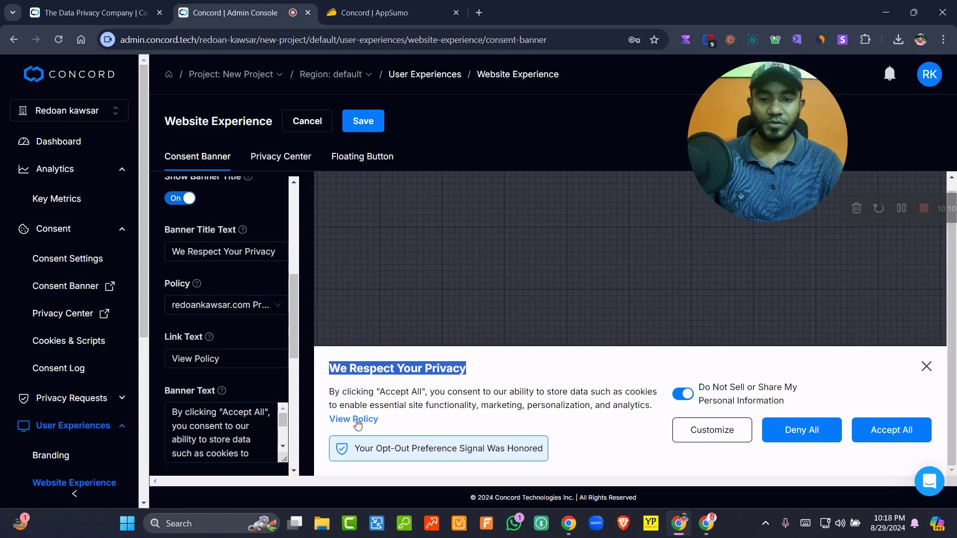
scroll(219, 362, "down", 1)
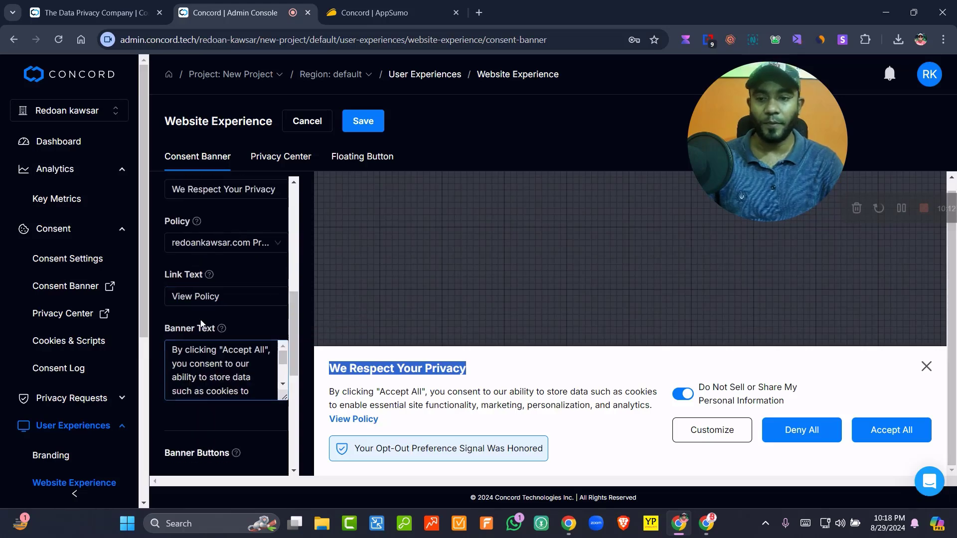
scroll(202, 324, "down", 1)
left_click_drag(332, 392, 650, 407)
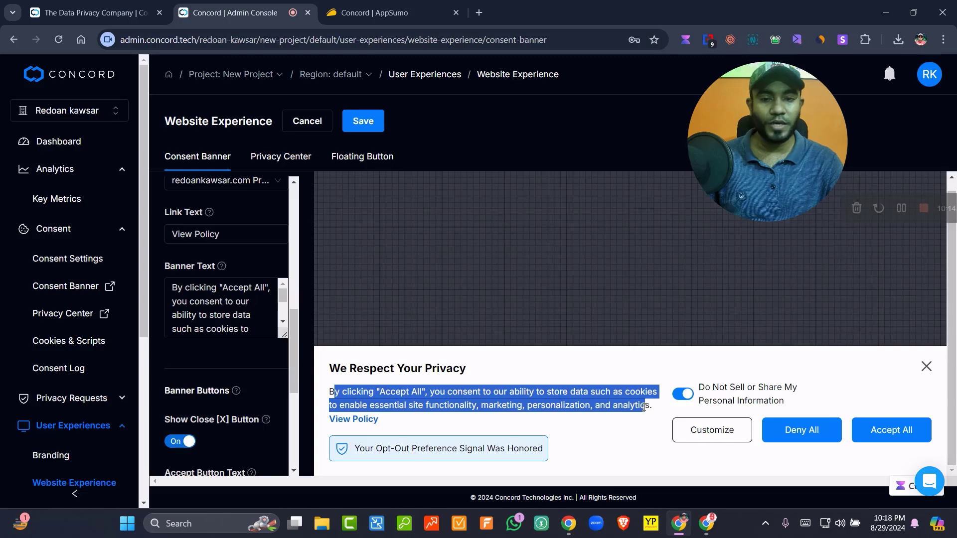
left_click(650, 407)
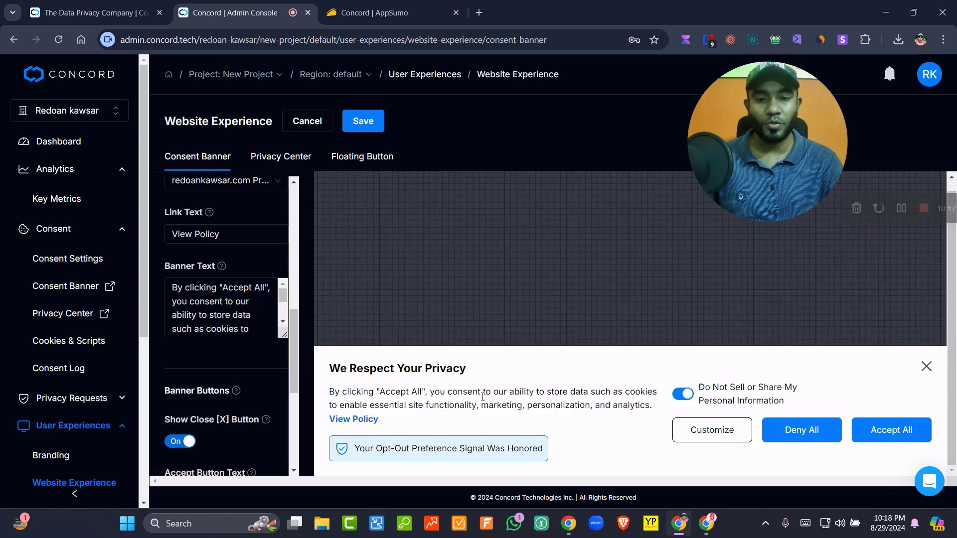
scroll(224, 361, "down", 1)
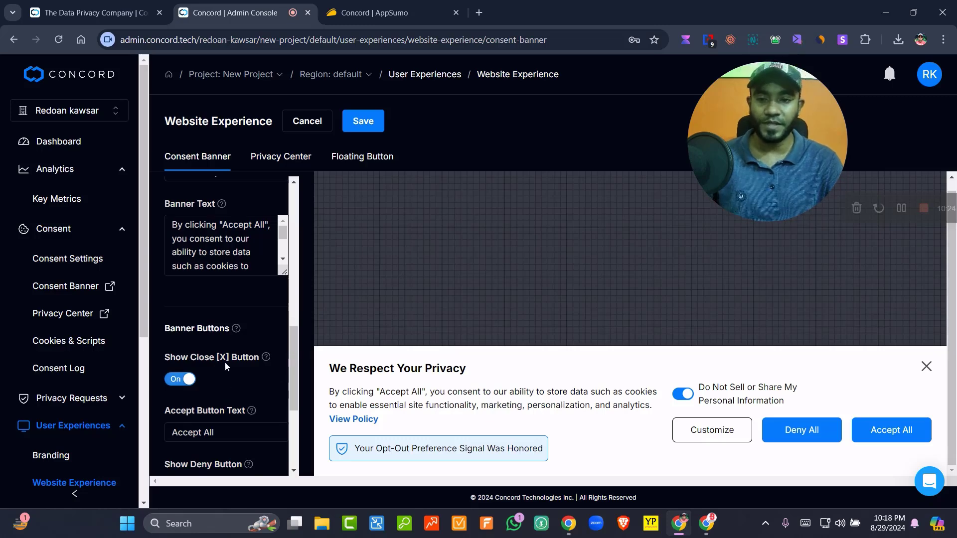
scroll(226, 362, "down", 1)
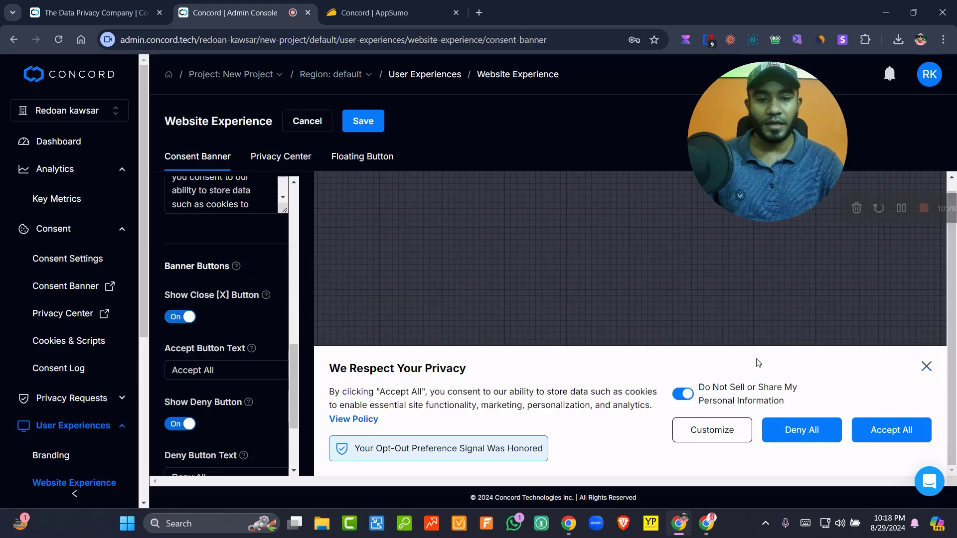
scroll(204, 322, "down", 1)
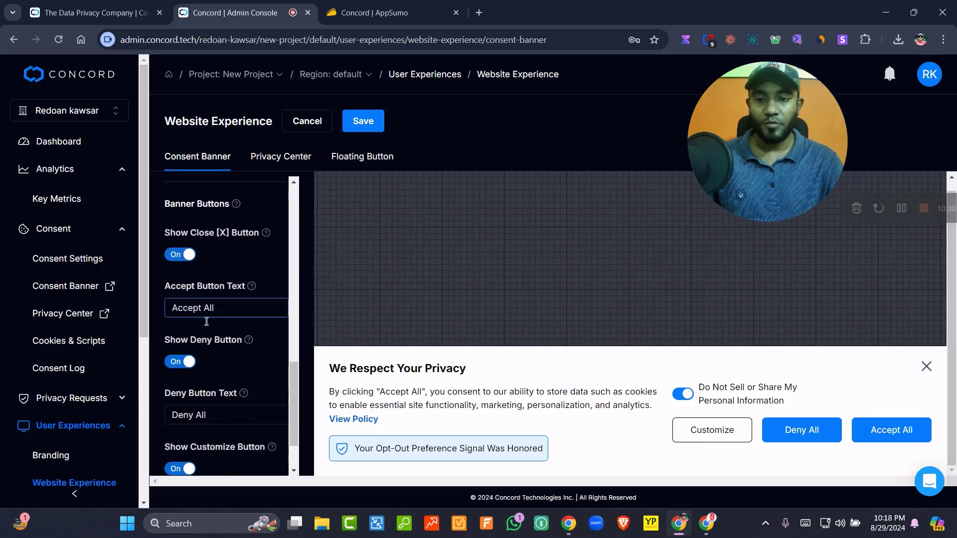
scroll(207, 321, "down", 1)
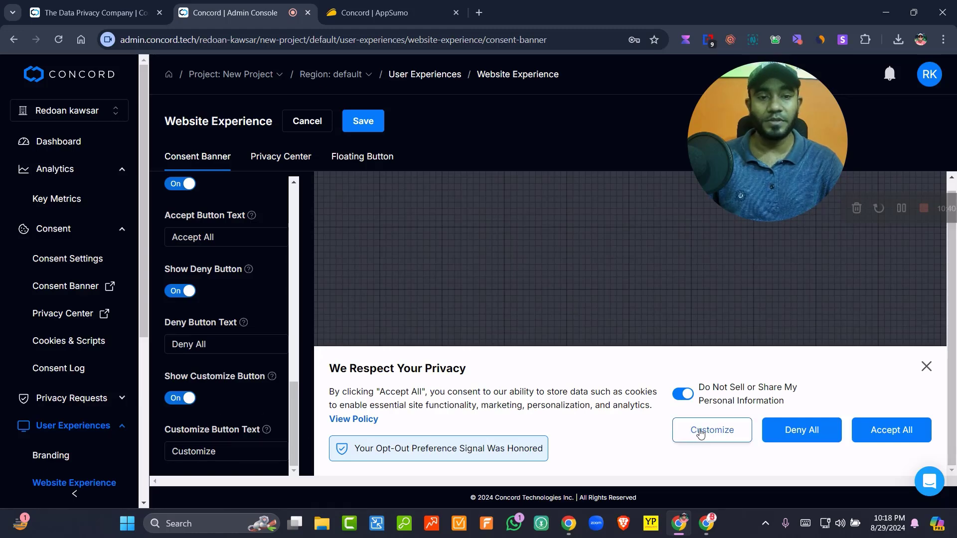
Save the consent banner settings.
scroll(262, 329, "up", 10)
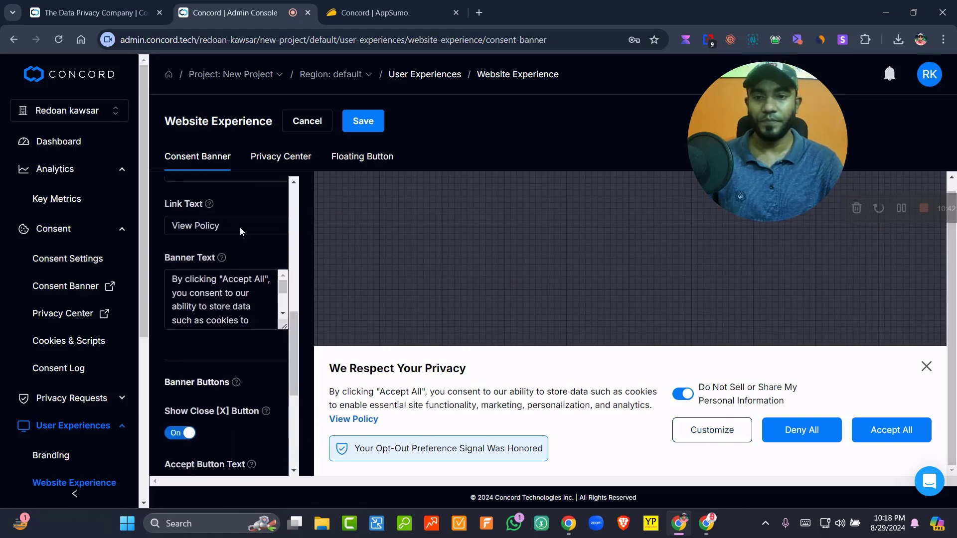
left_click(363, 130)
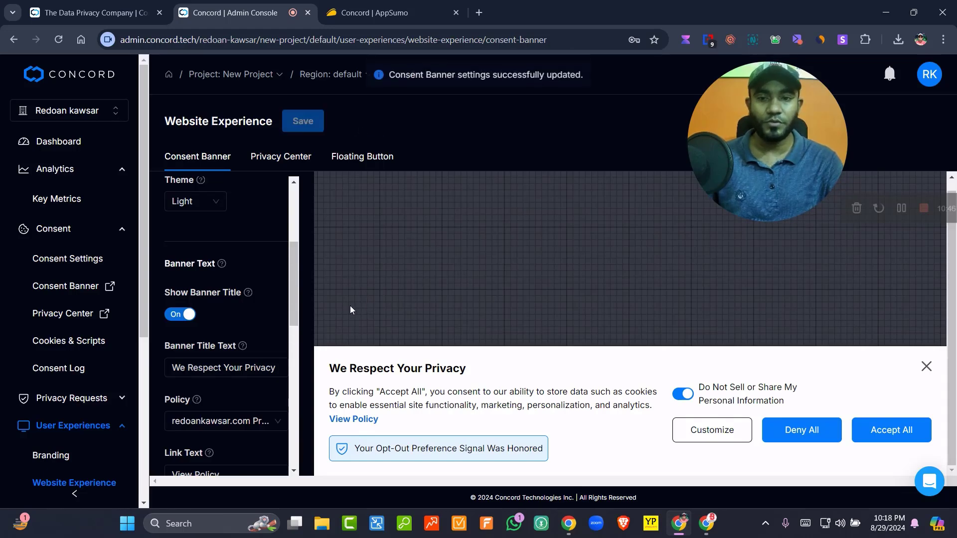
Open the Privacy Center configuration and examine its disclosures, privacy request texts and consent history settings.
left_click(274, 162)
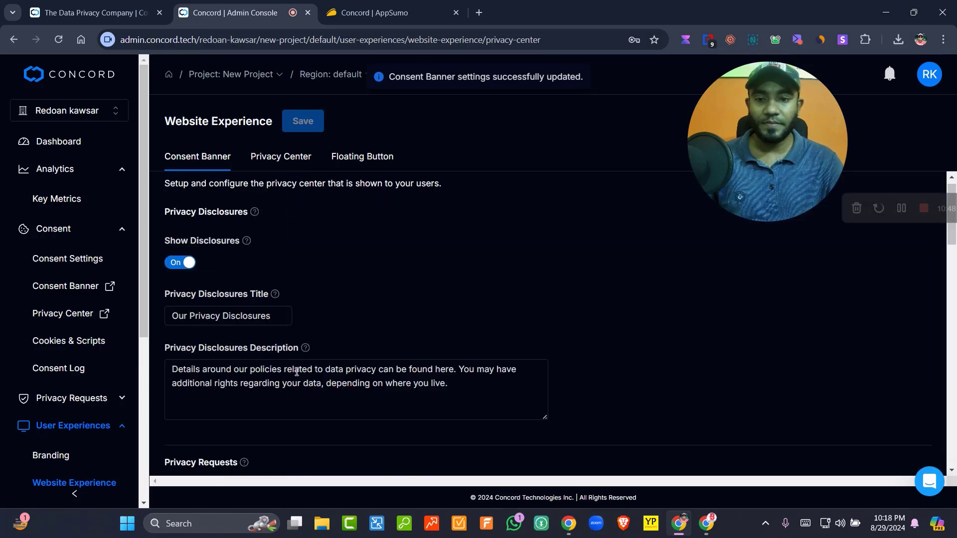
scroll(296, 372, "down", 2)
scroll(349, 363, "down", 3)
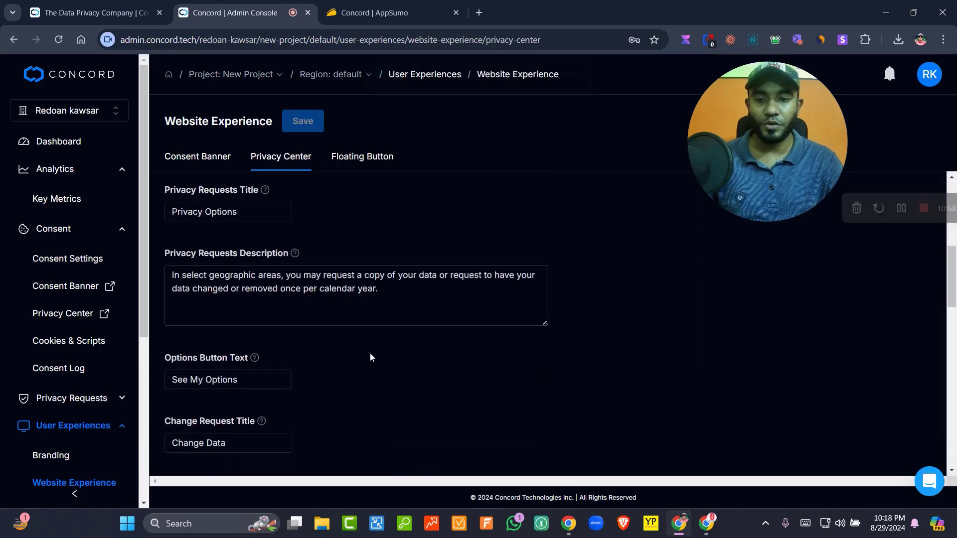
scroll(370, 357, "down", 4)
scroll(371, 365, "down", 2)
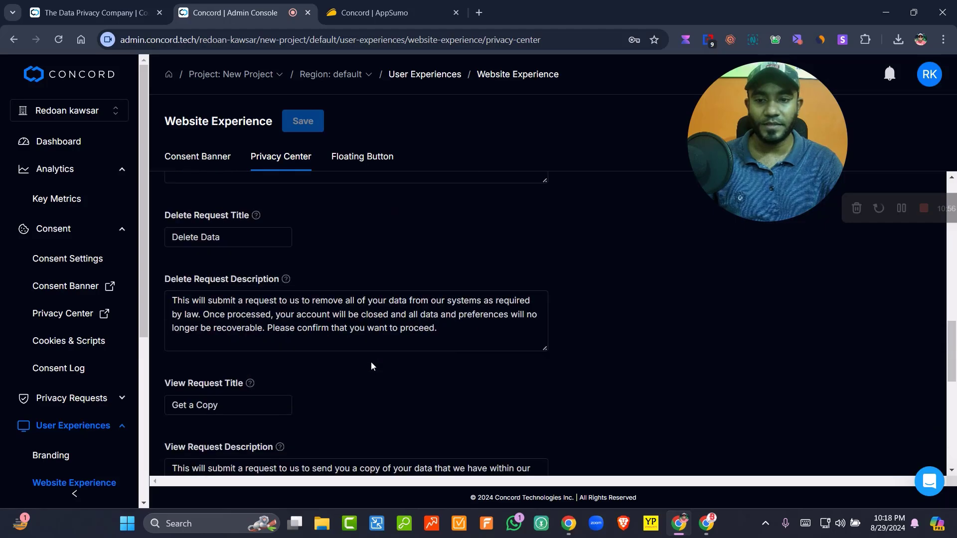
scroll(370, 361, "down", 3)
scroll(399, 349, "down", 3)
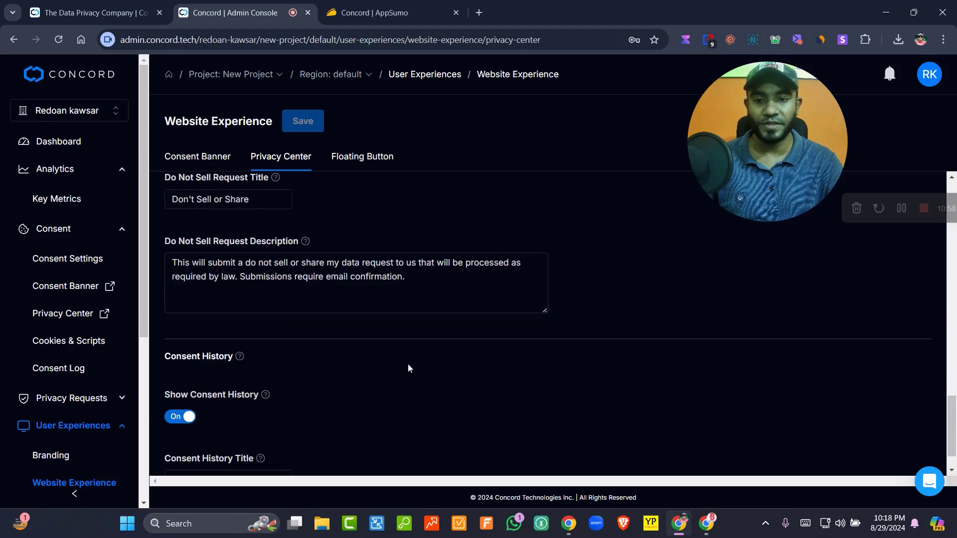
scroll(408, 366, "up", 15)
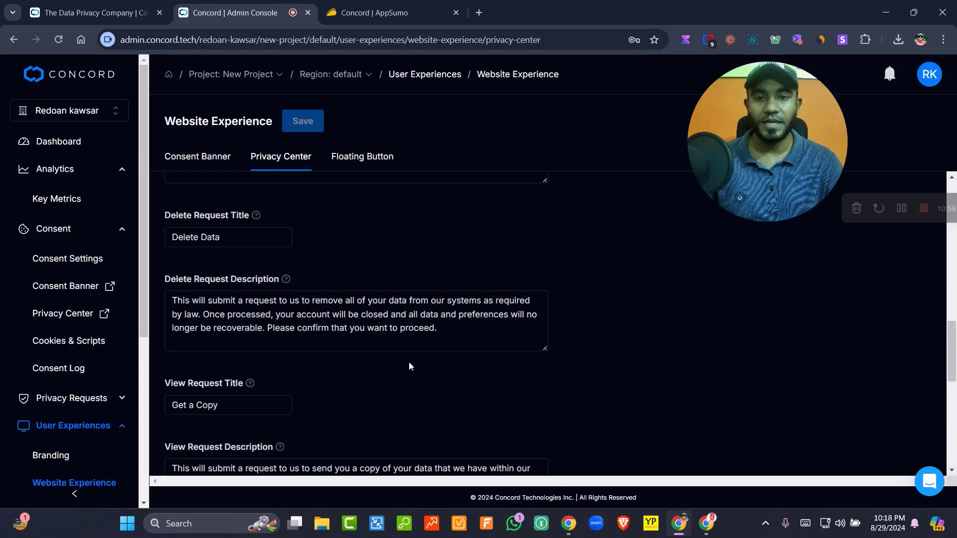
Open the Floating Button configuration and check its position and theme choices, keeping Left and Brand.
left_click(369, 158)
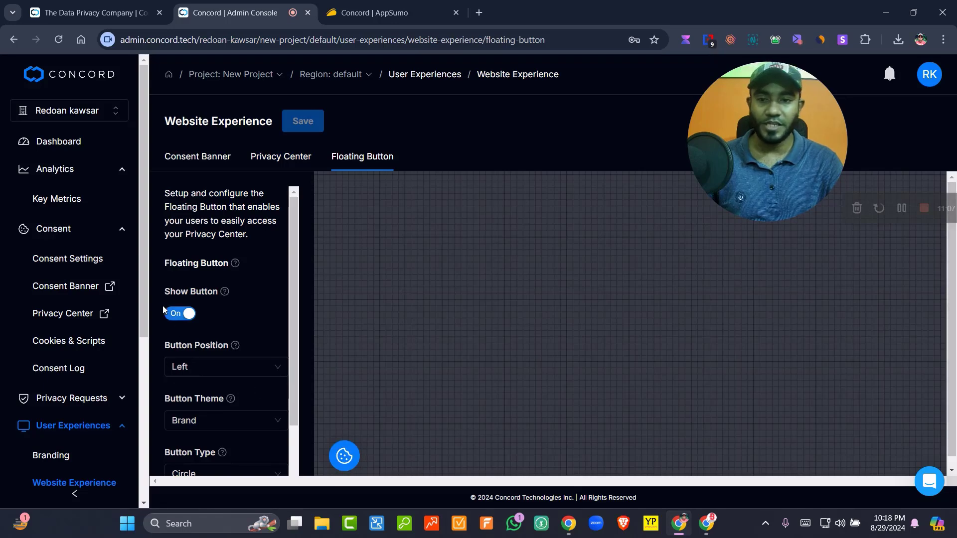
scroll(223, 309, "down", 1)
scroll(227, 299, "up", 1)
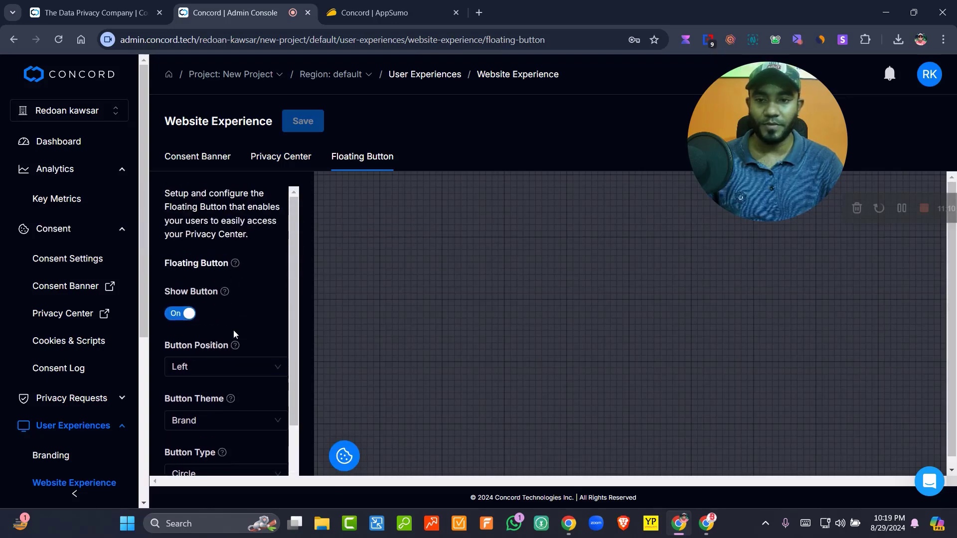
scroll(234, 331, "down", 1)
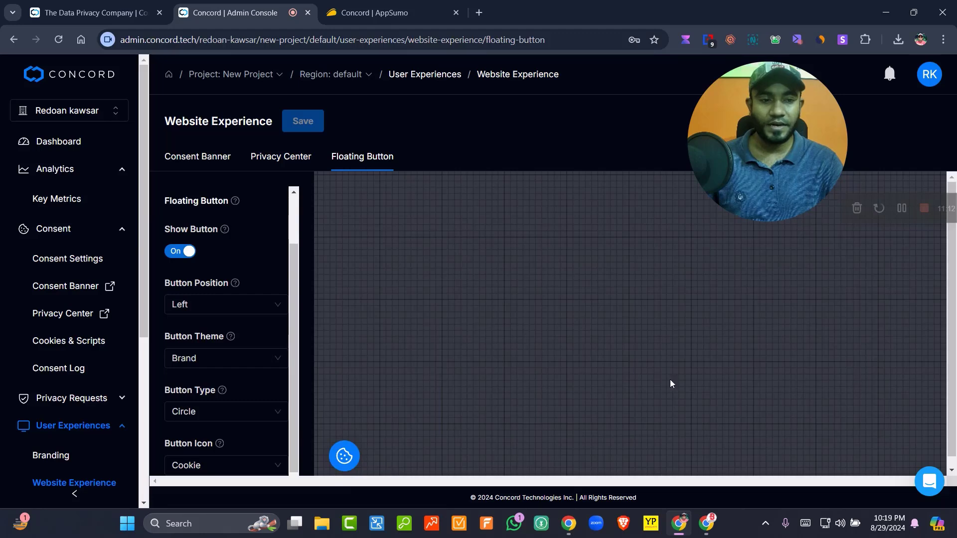
left_click(239, 308)
left_click(247, 272)
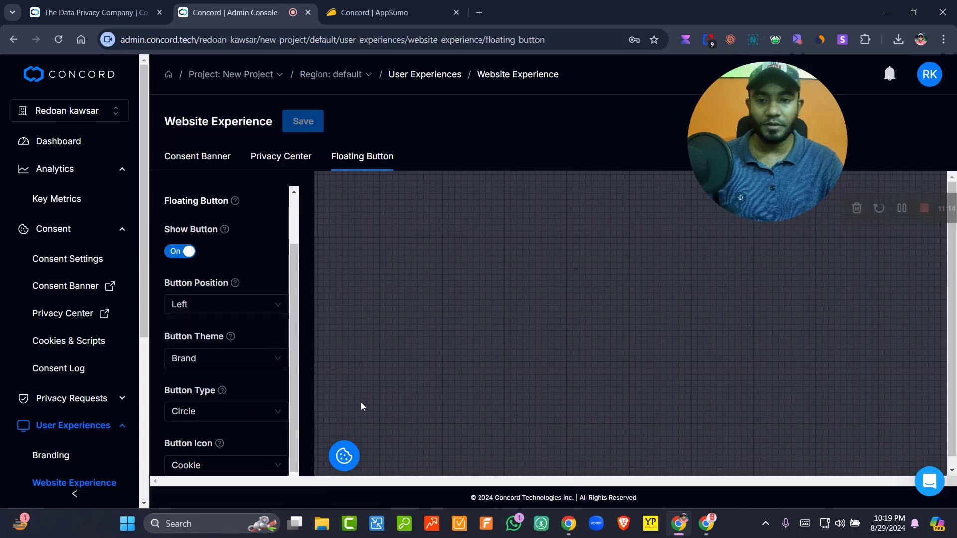
left_click(235, 360)
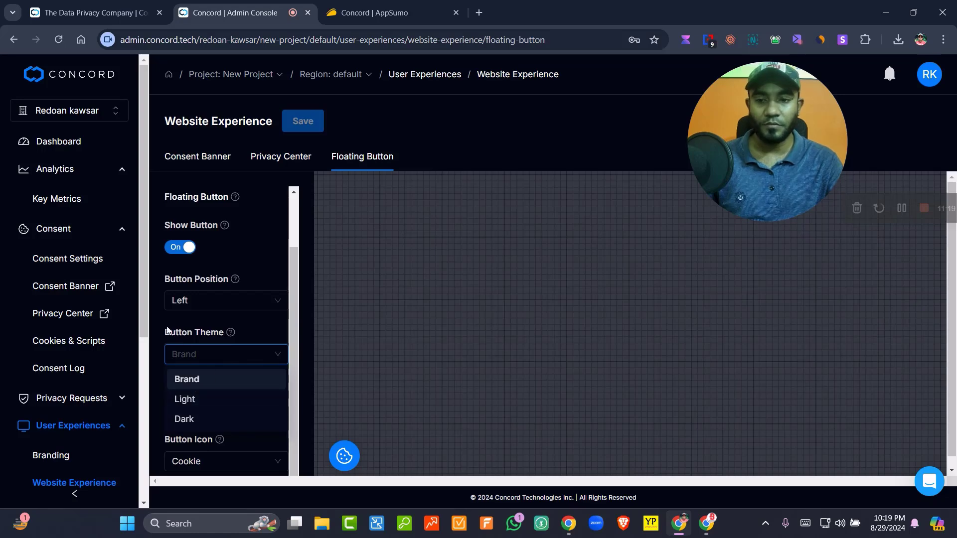
left_click(244, 373)
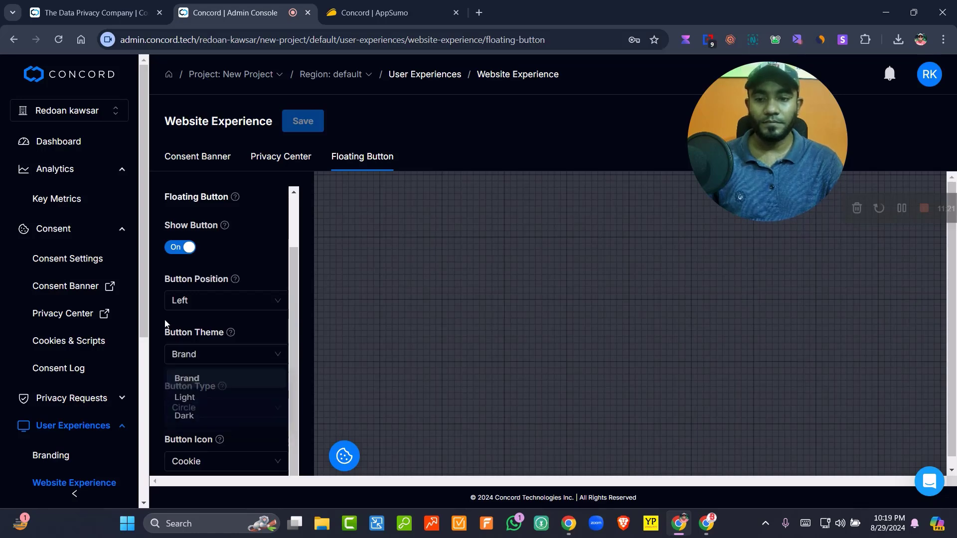
Set the floating button's type to Tab and save the floating button settings.
left_click(243, 405)
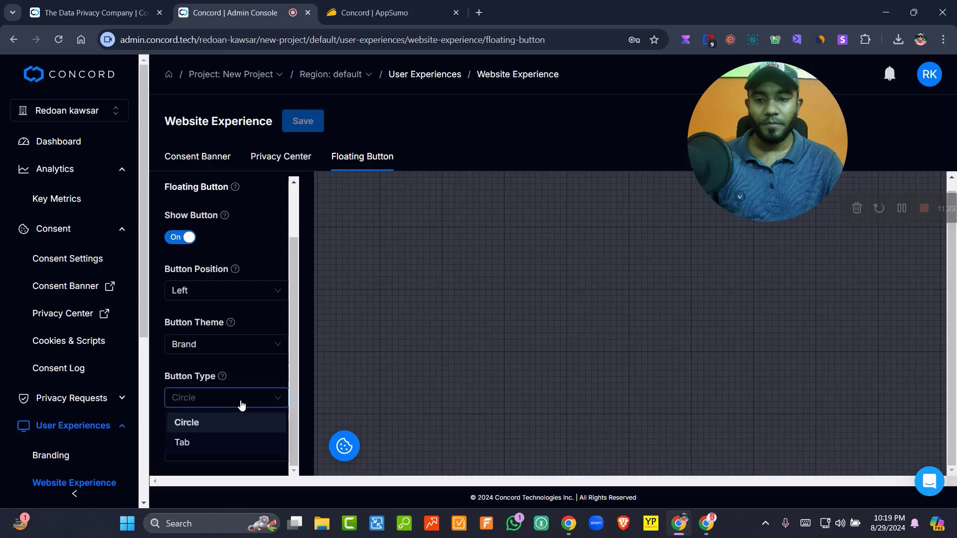
left_click(201, 443)
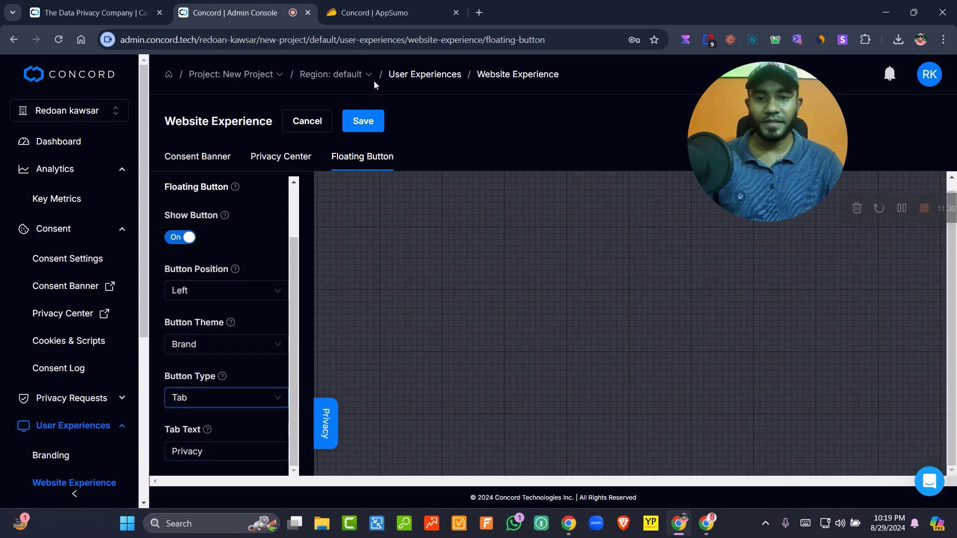
left_click(362, 122)
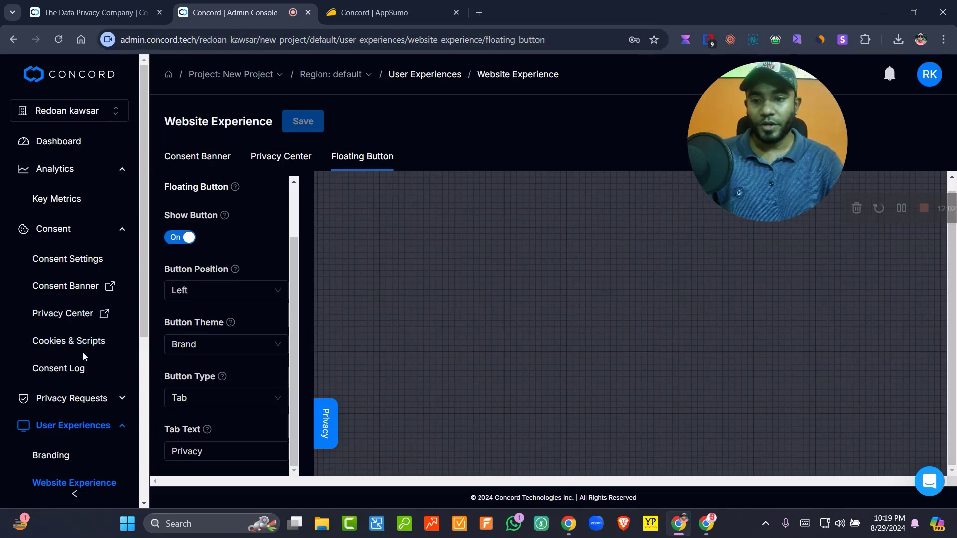
Revisit the Privacy Center configuration and open the Branding page to view the logo and color settings.
scroll(67, 349, "down", 3)
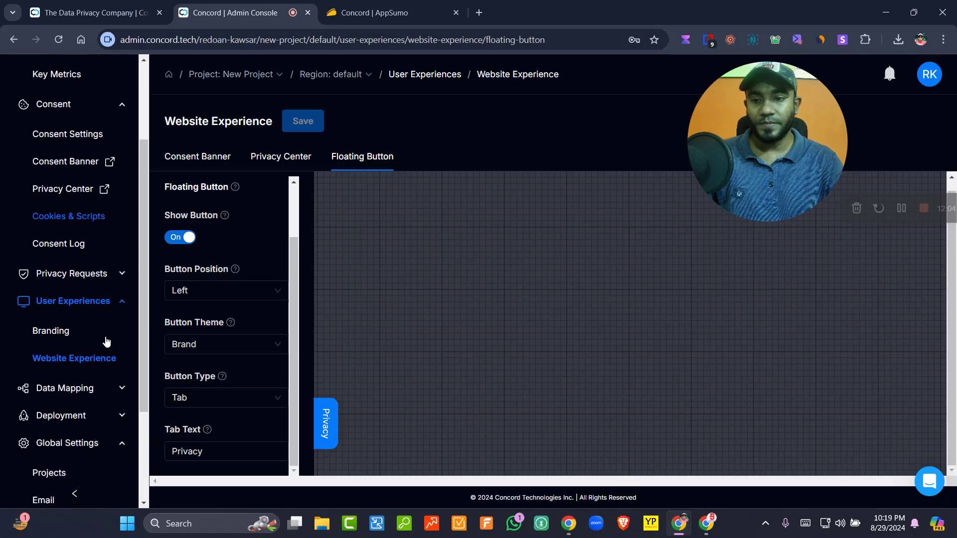
left_click(74, 193)
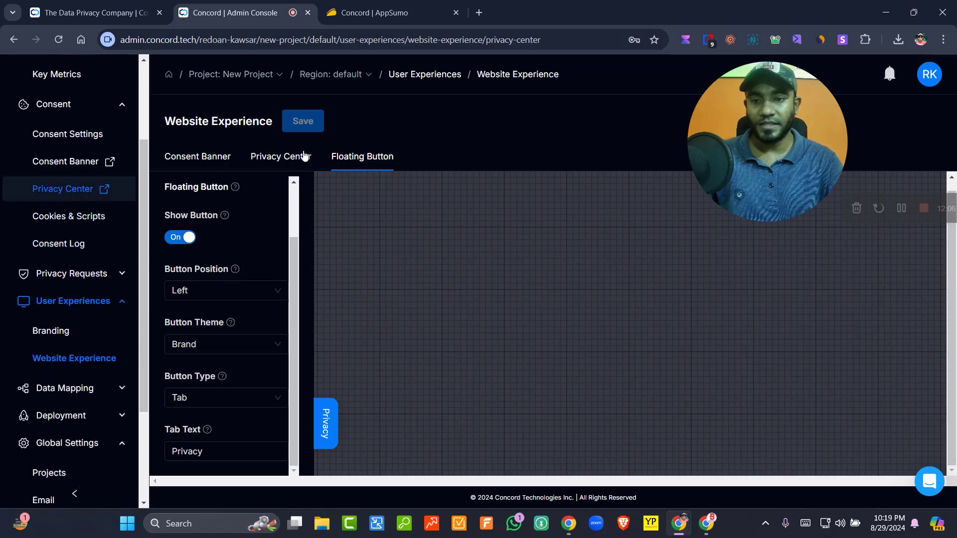
scroll(111, 284, "down", 3)
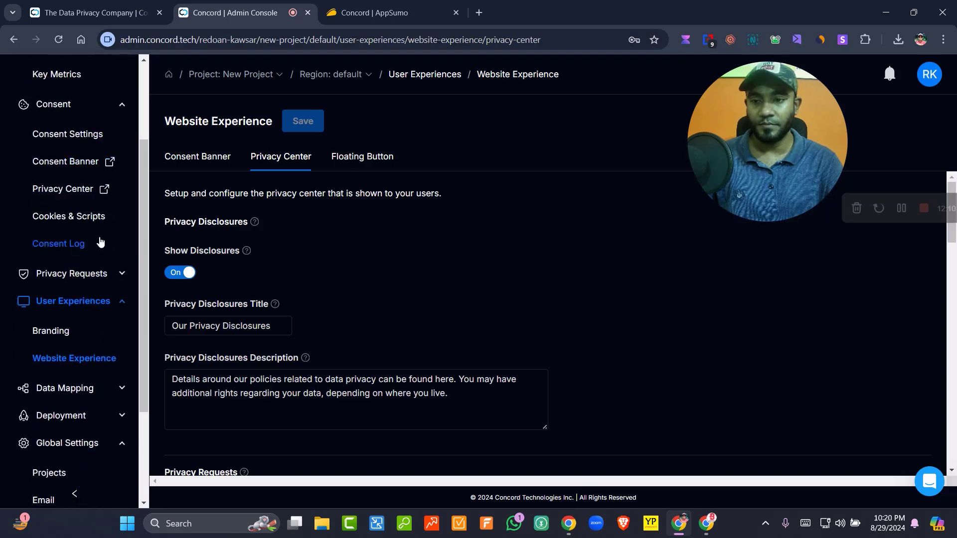
scroll(105, 259, "down", 2)
left_click(52, 269)
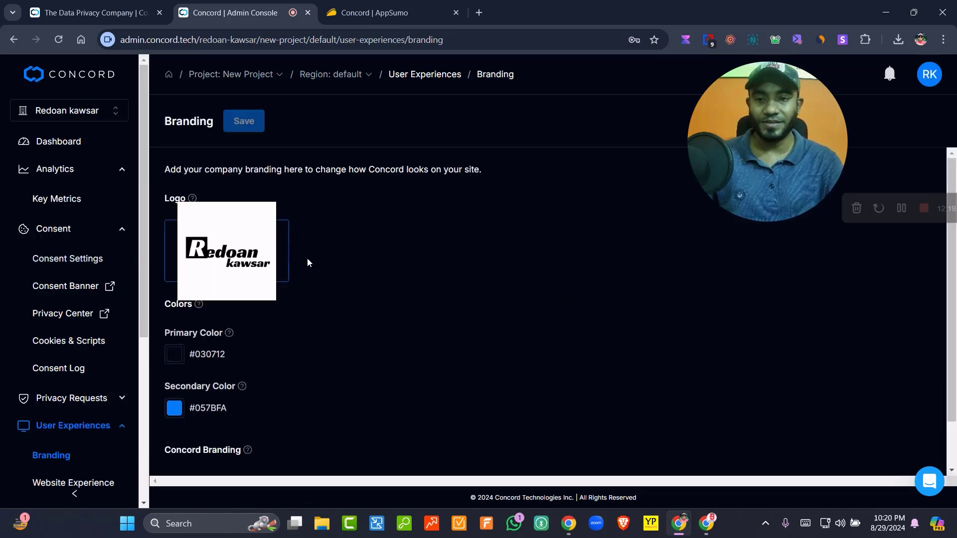
Expand the Data Mapping section to show its Systems and Attributes pages.
scroll(75, 319, "down", 3)
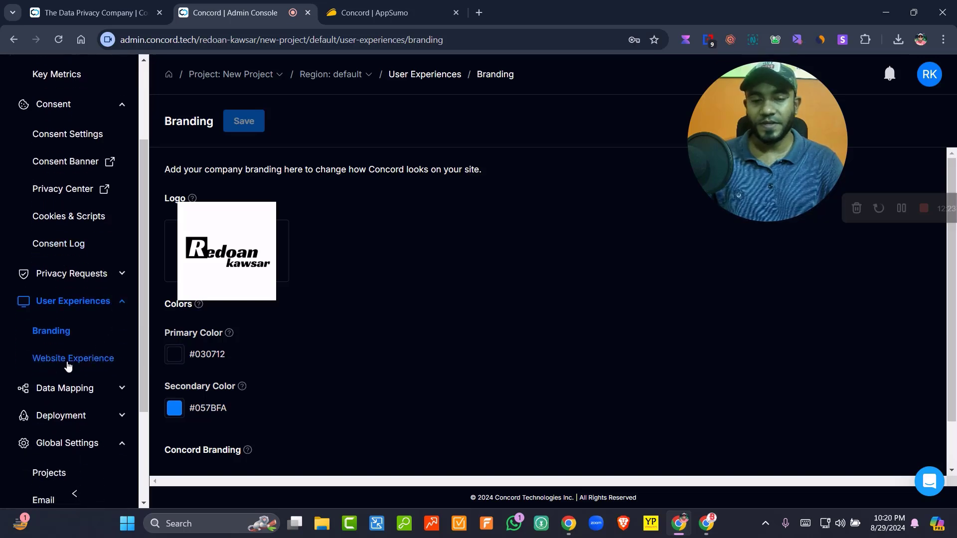
scroll(79, 357, "down", 2)
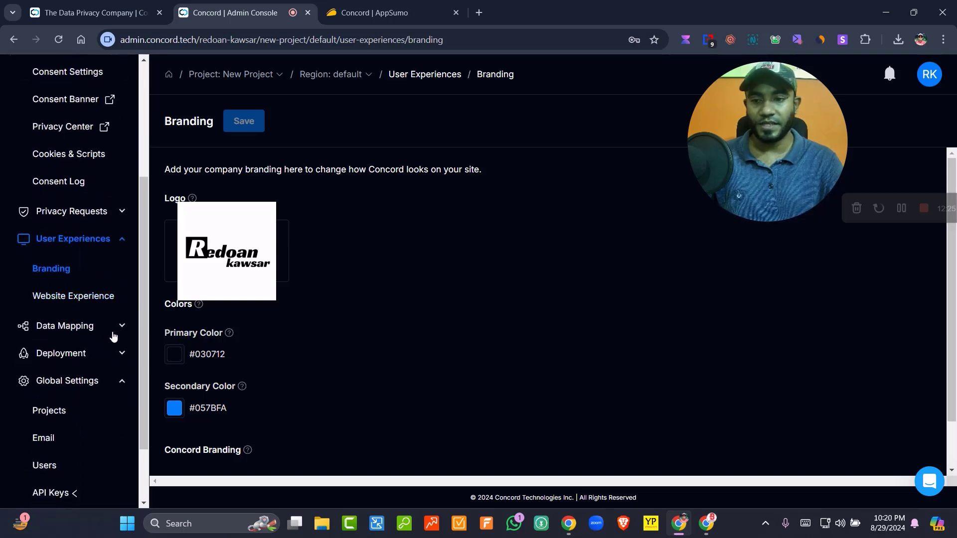
scroll(114, 353, "down", 2)
left_click(116, 263)
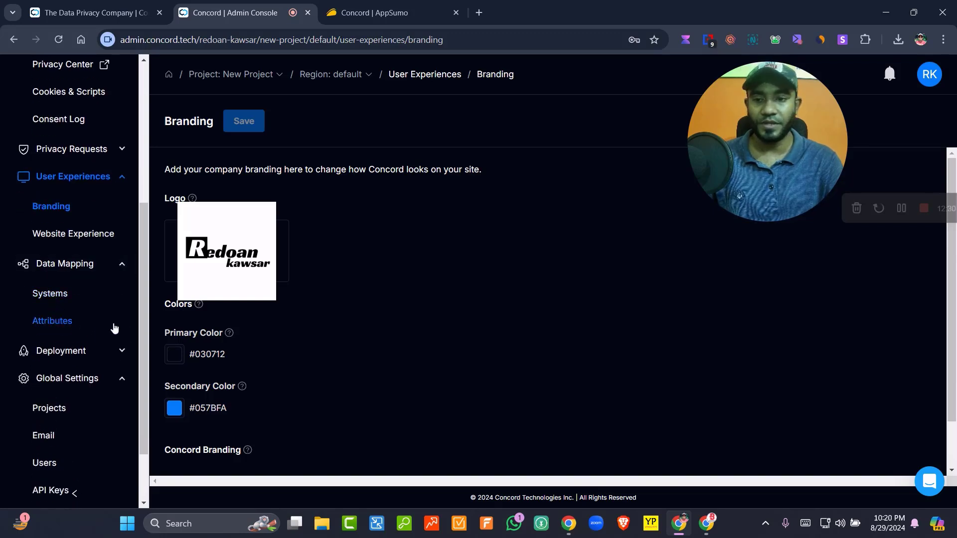
Open the project's Deploy Settings under Deployment and view the Embed Code for the website.
scroll(113, 326, "down", 2)
left_click(116, 292)
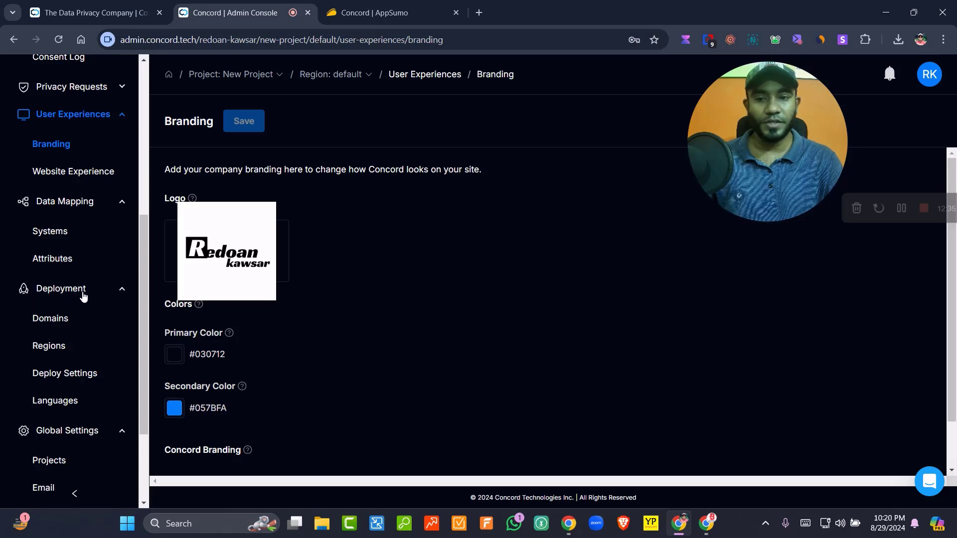
left_click(79, 373)
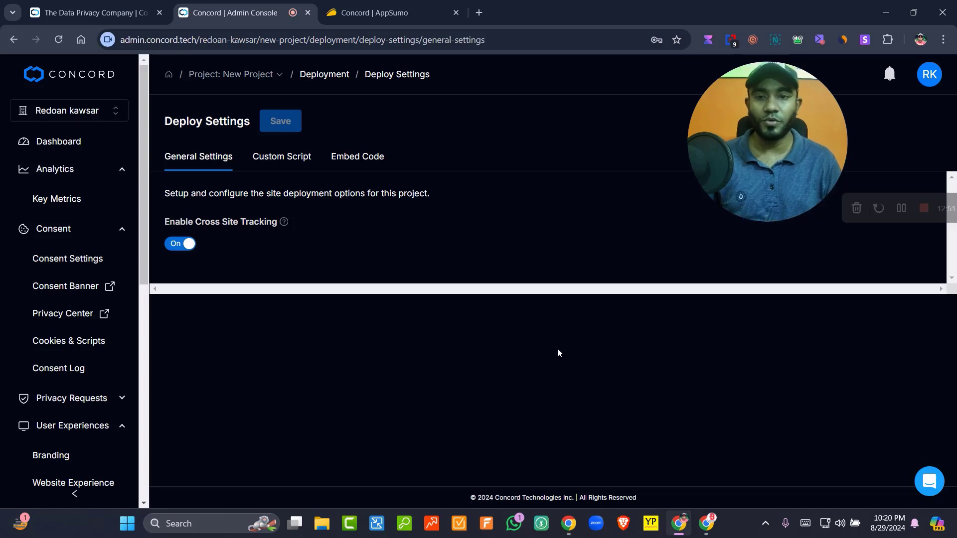
left_click(355, 157)
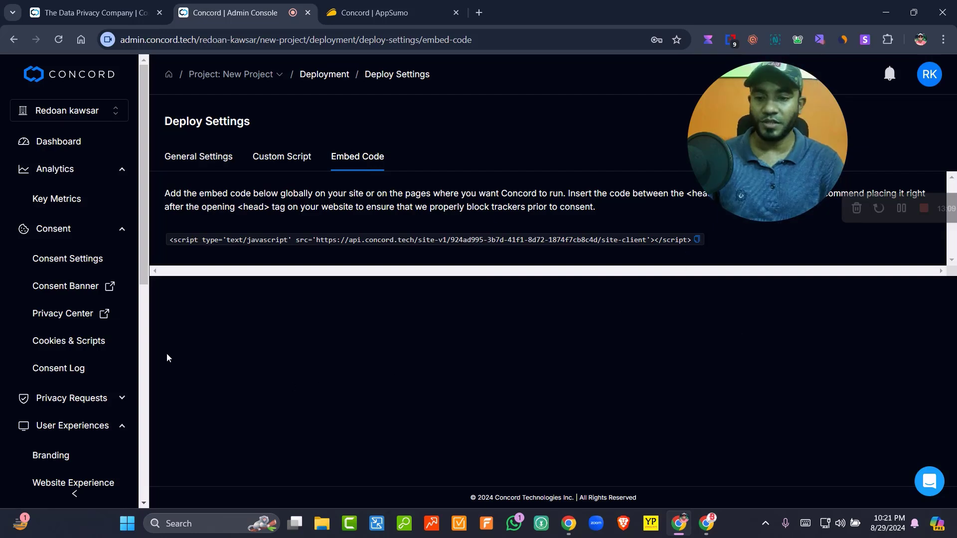
scroll(100, 388, "down", 5)
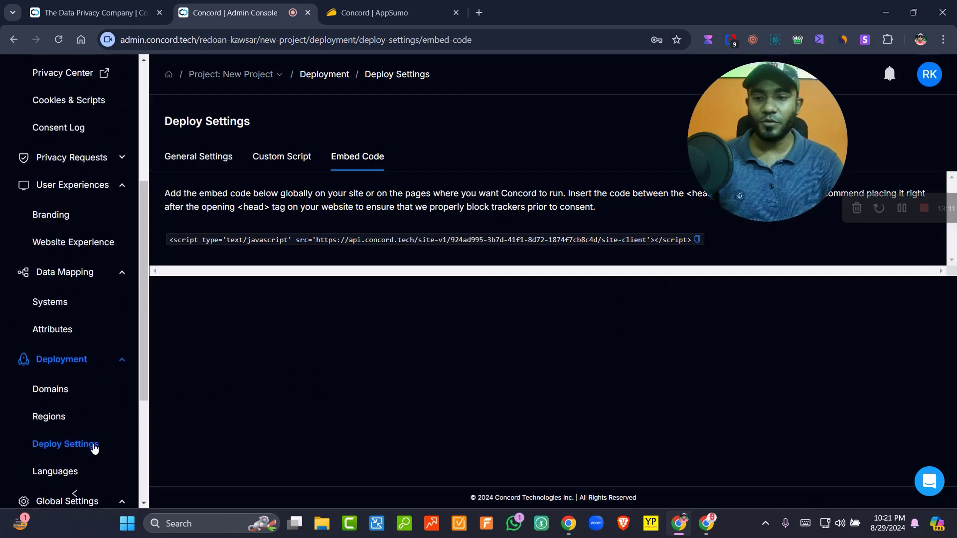
scroll(92, 448, "up", 5)
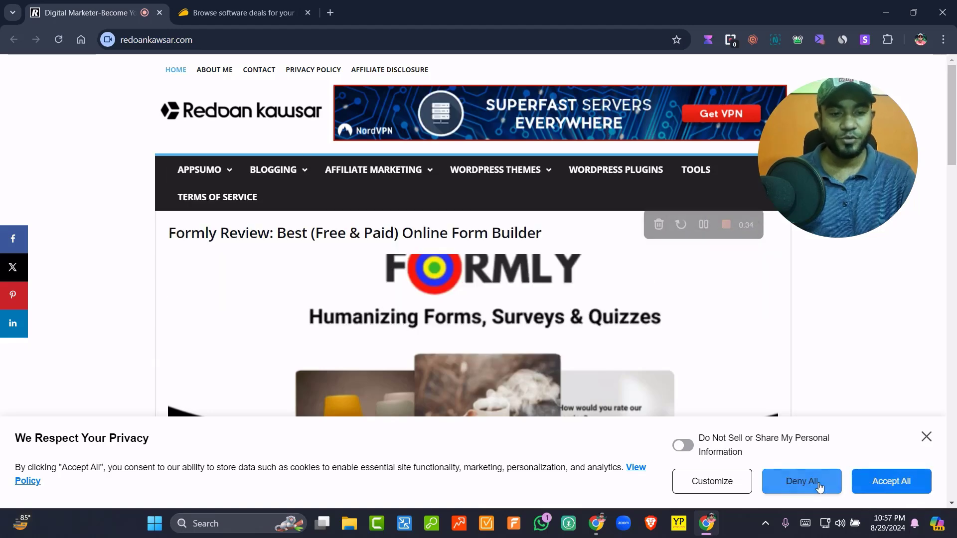
Check the Customize view of the live website's consent banner, and dismiss the banner without choosing an option.
left_click(704, 487)
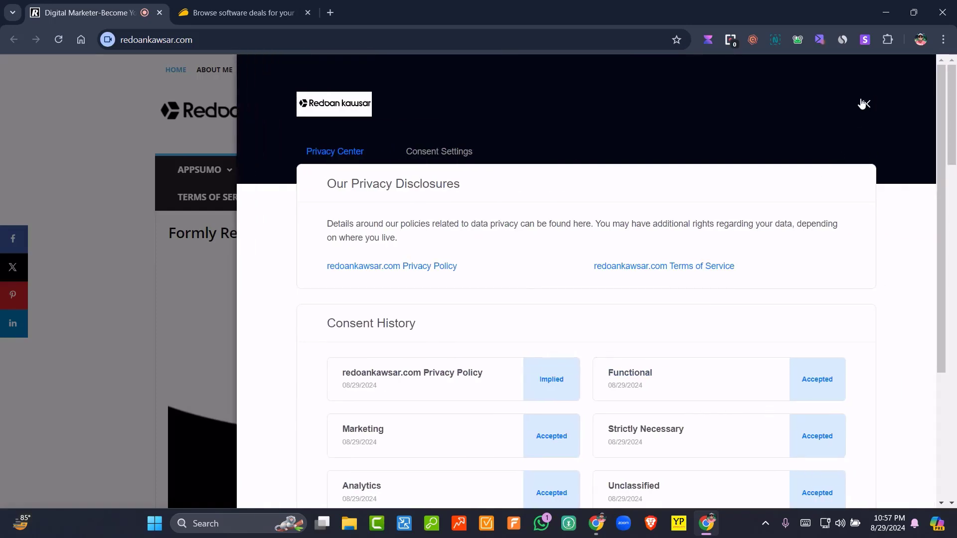
left_click(865, 106)
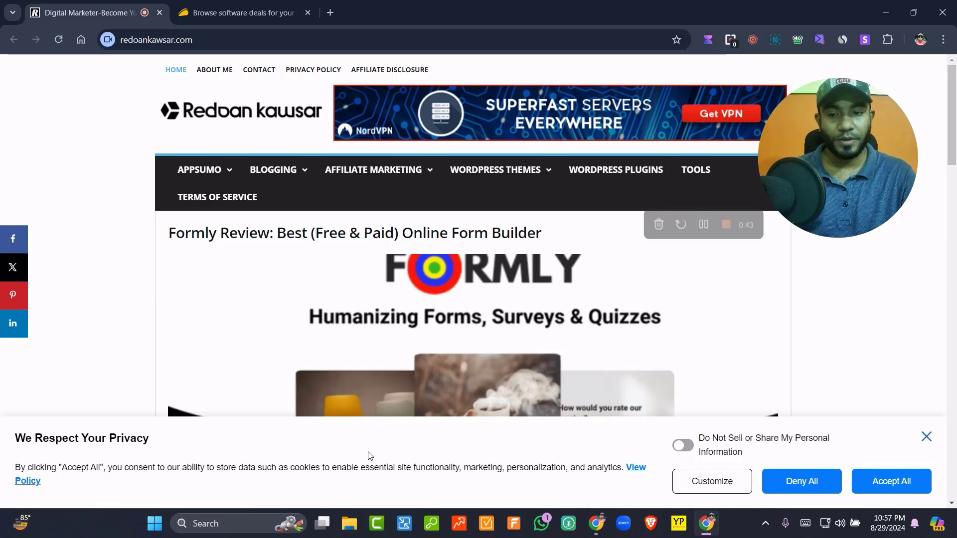
left_click(926, 437)
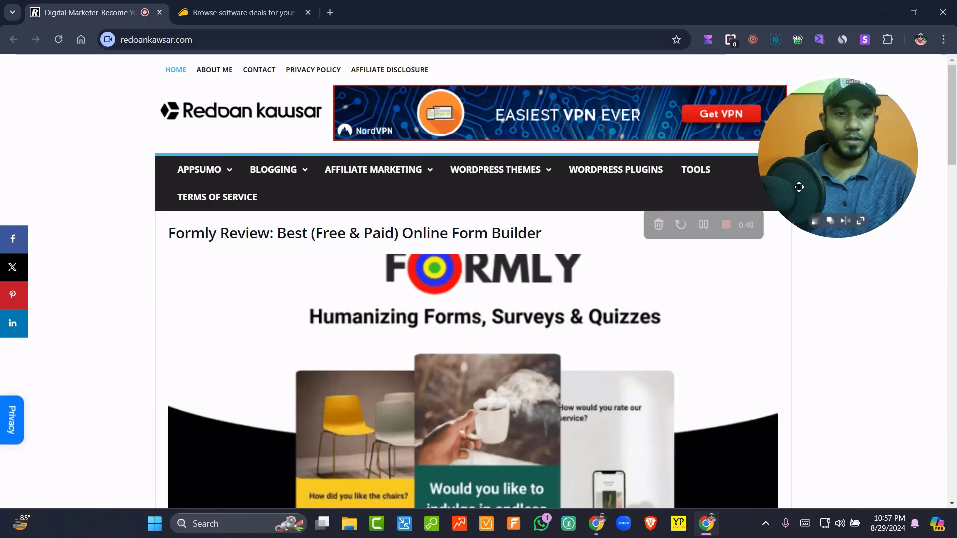
Open the Privacy Center from the website's floating Privacy tab and review the disclosures, Consent History and Privacy Options.
left_click(10, 432)
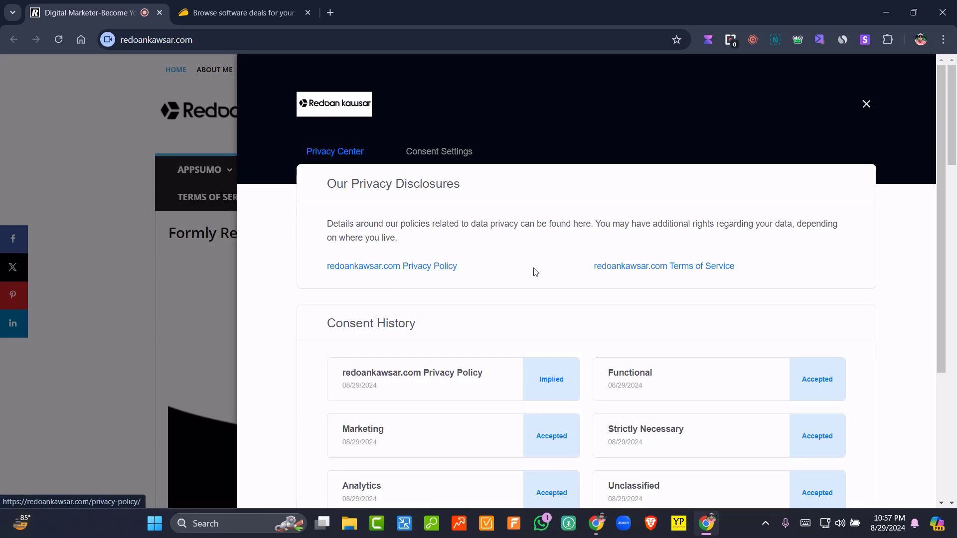
scroll(712, 349, "down", 3)
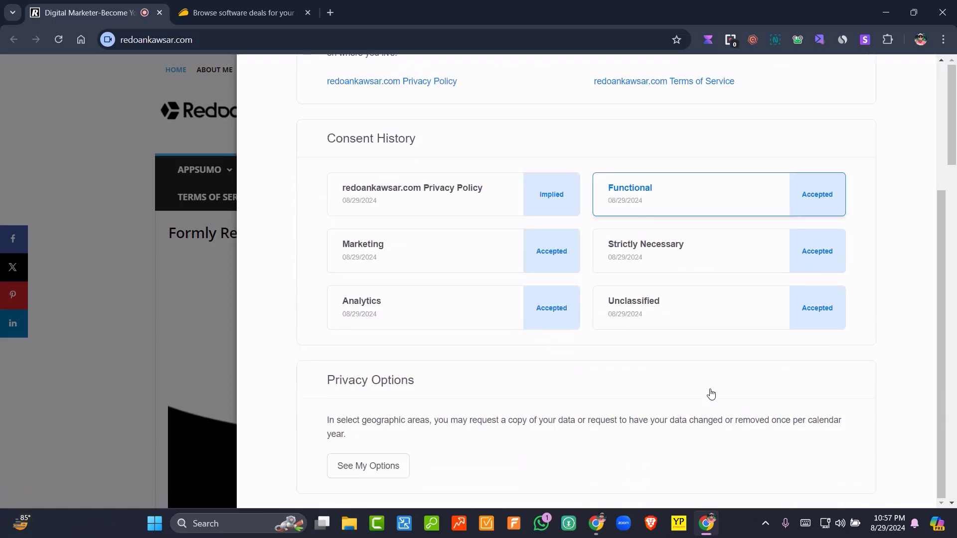
scroll(715, 395, "up", 3)
Review the cookie categories and personal information toggles in the Privacy Center's Consent Settings, and close it without changing anything.
left_click(435, 151)
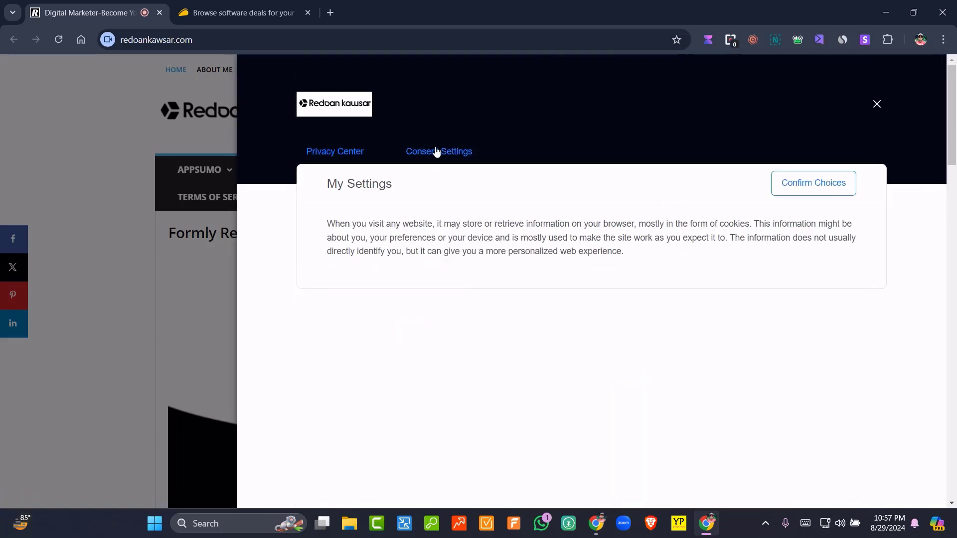
scroll(583, 317, "down", 2)
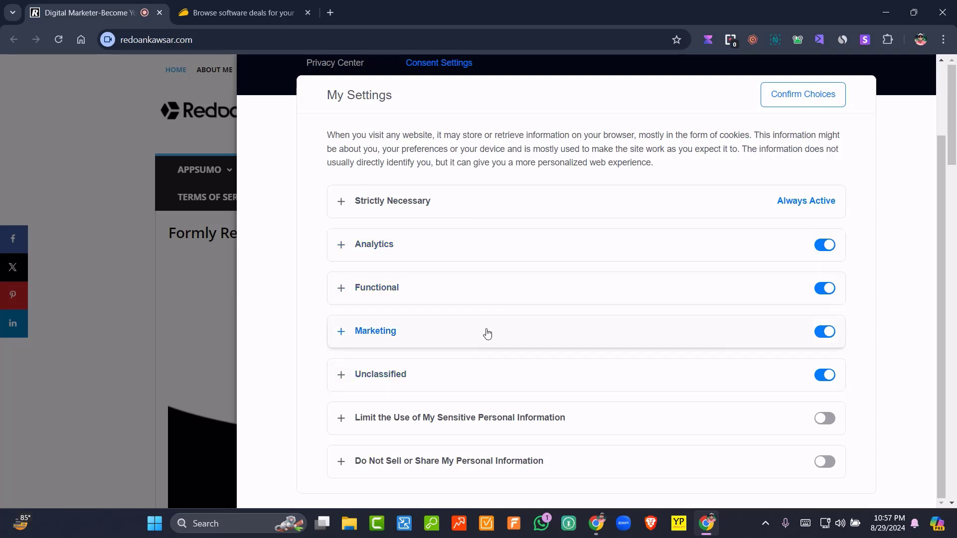
scroll(408, 388, "down", 1)
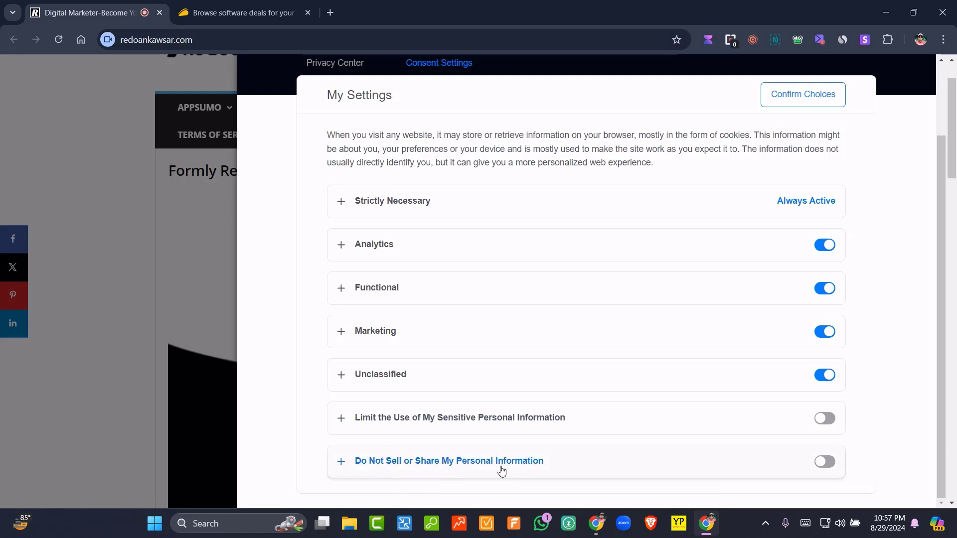
scroll(827, 461, "up", 2)
scroll(797, 374, "down", 2)
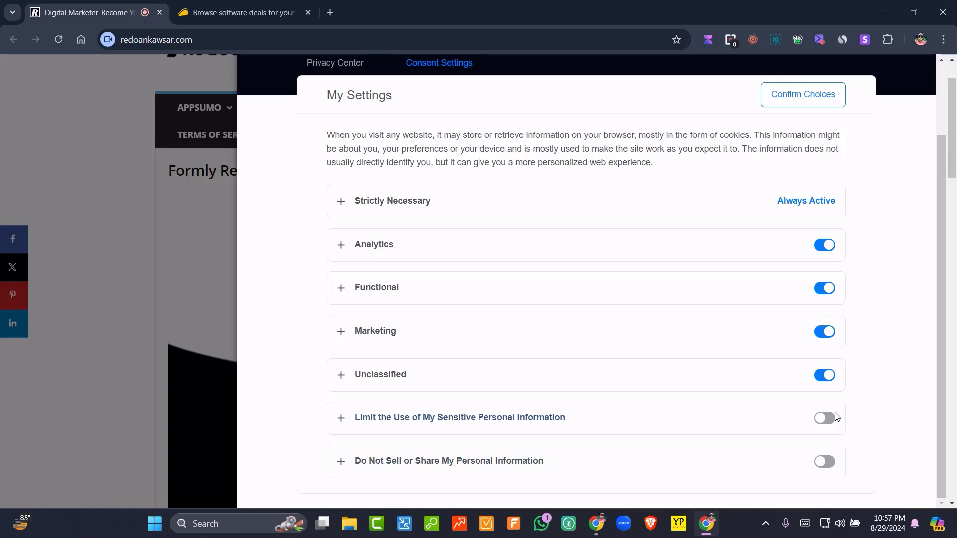
scroll(827, 420, "up", 2)
scroll(817, 425, "down", 1)
scroll(758, 428, "up", 1)
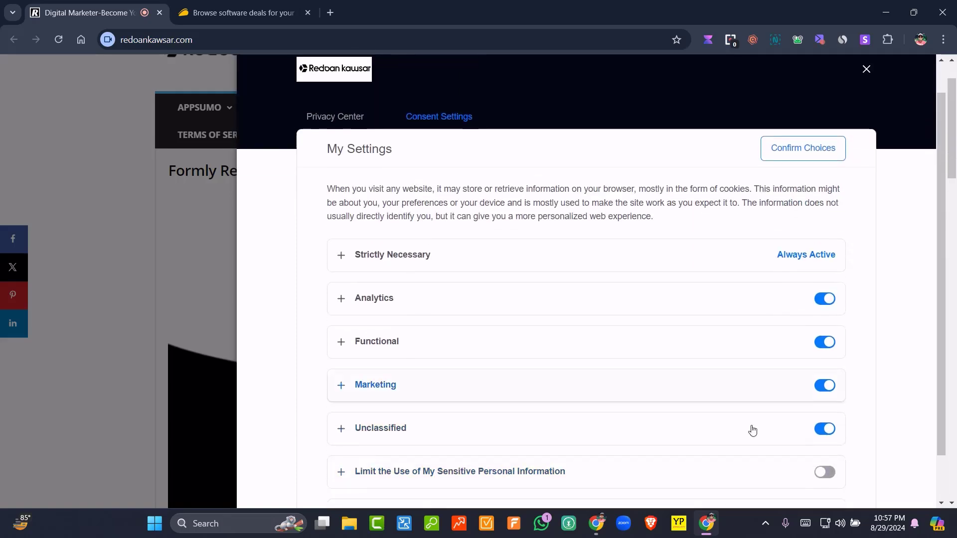
scroll(753, 430, "up", 1)
scroll(757, 314, "down", 1)
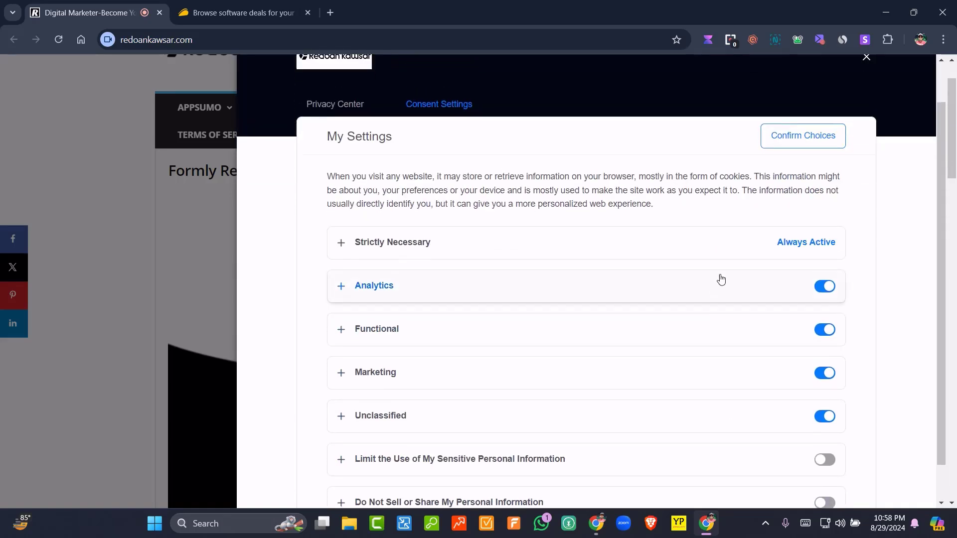
scroll(797, 199, "up", 1)
left_click(869, 103)
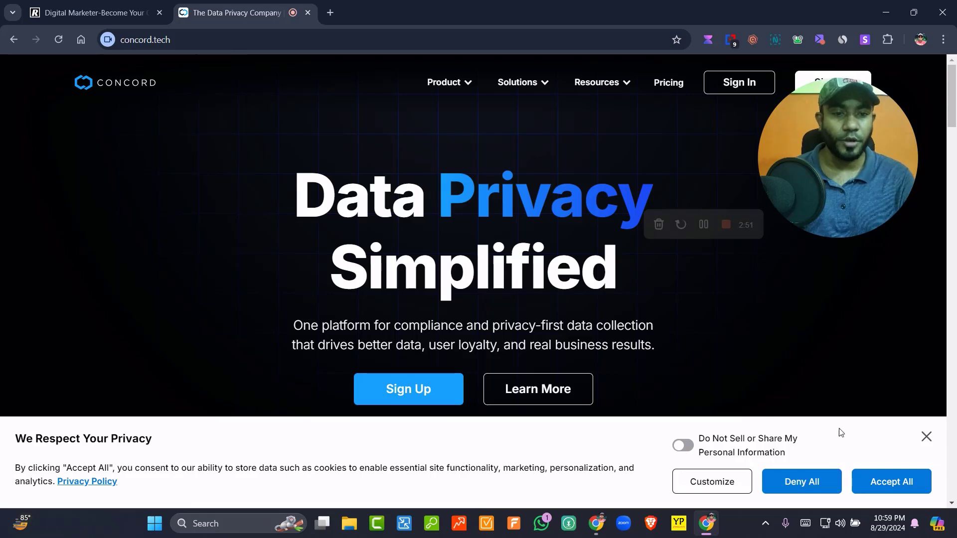
Dismiss the consent banner on the concord.tech homepage and review its introduction and Consent & Trust section.
left_click(926, 438)
scroll(686, 391, "down", 3)
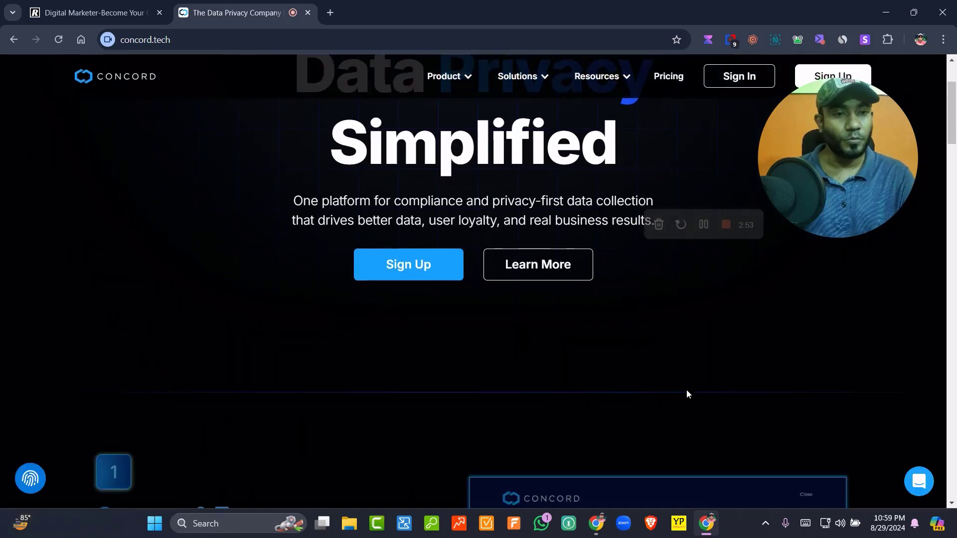
scroll(692, 392, "up", 3)
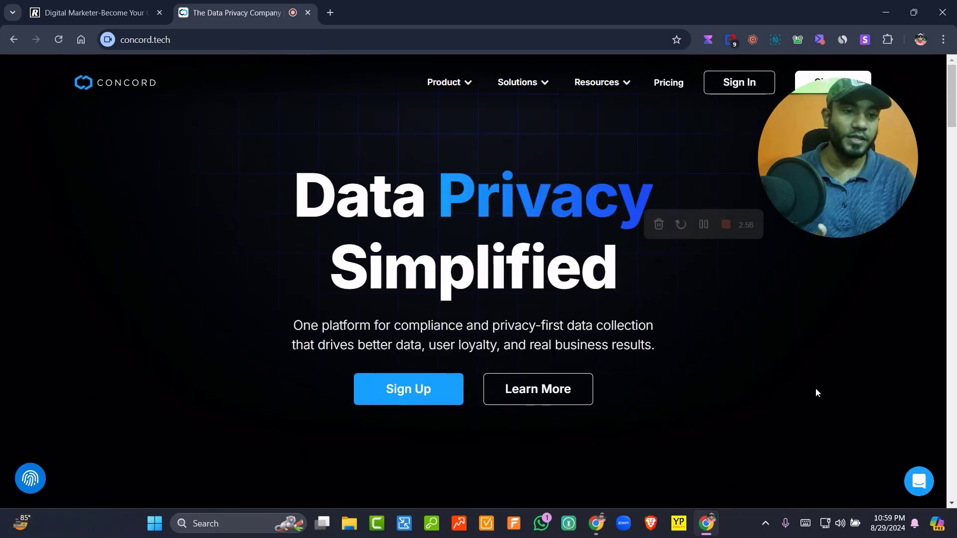
scroll(818, 388, "down", 5)
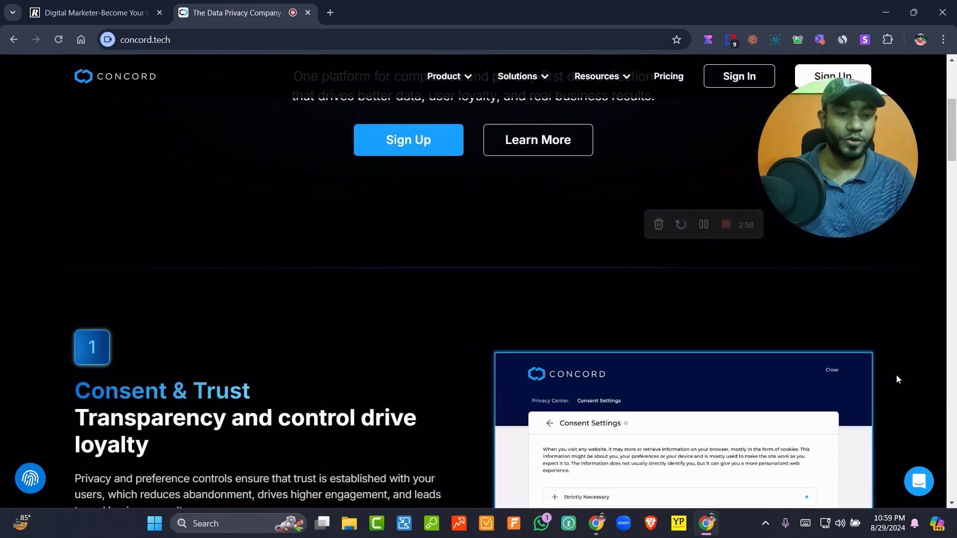
scroll(896, 379, "down", 1)
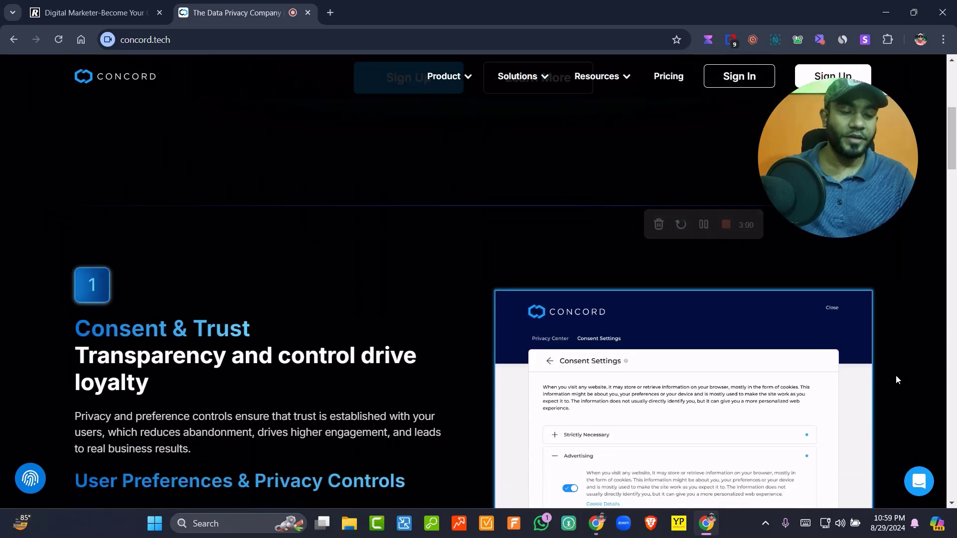
scroll(893, 375, "down", 2)
scroll(892, 373, "up", 8)
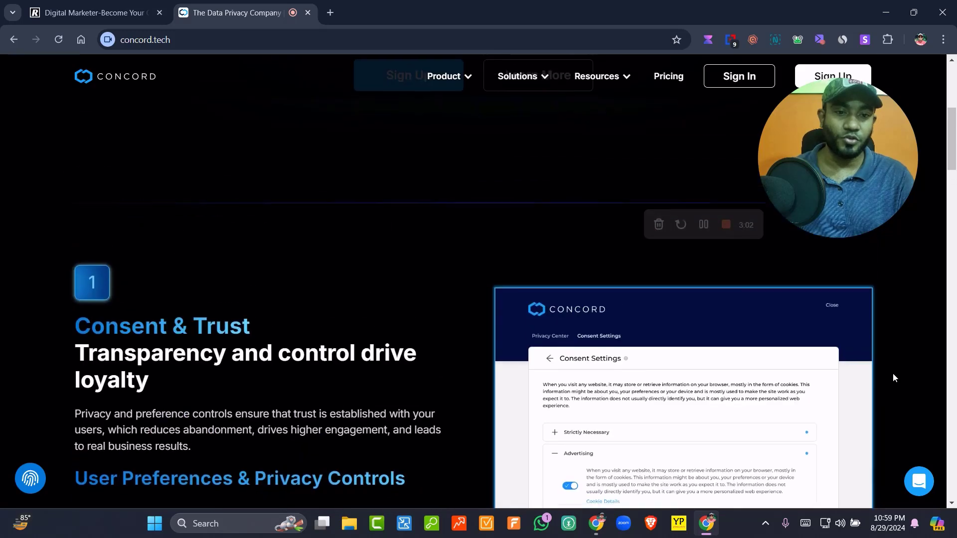
scroll(893, 378, "up", 1)
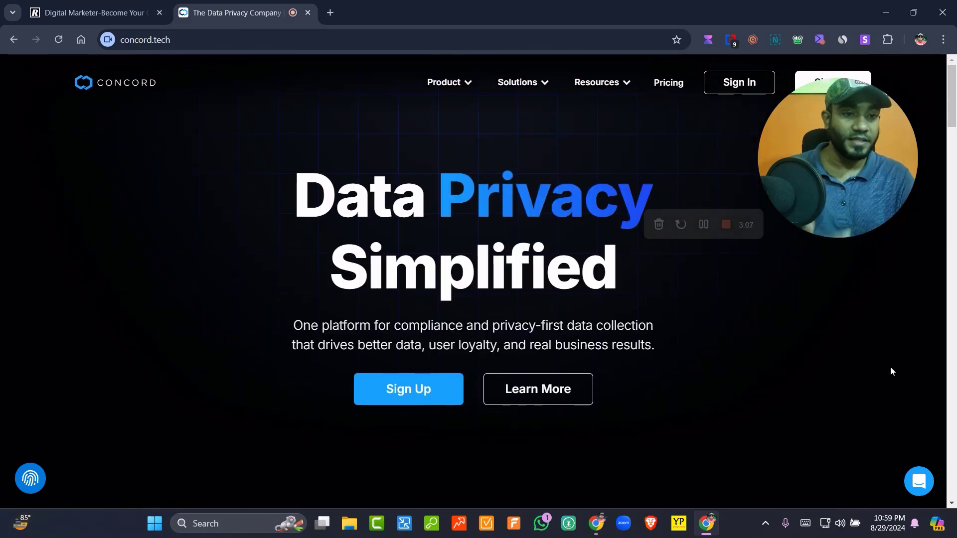
scroll(890, 369, "down", 2)
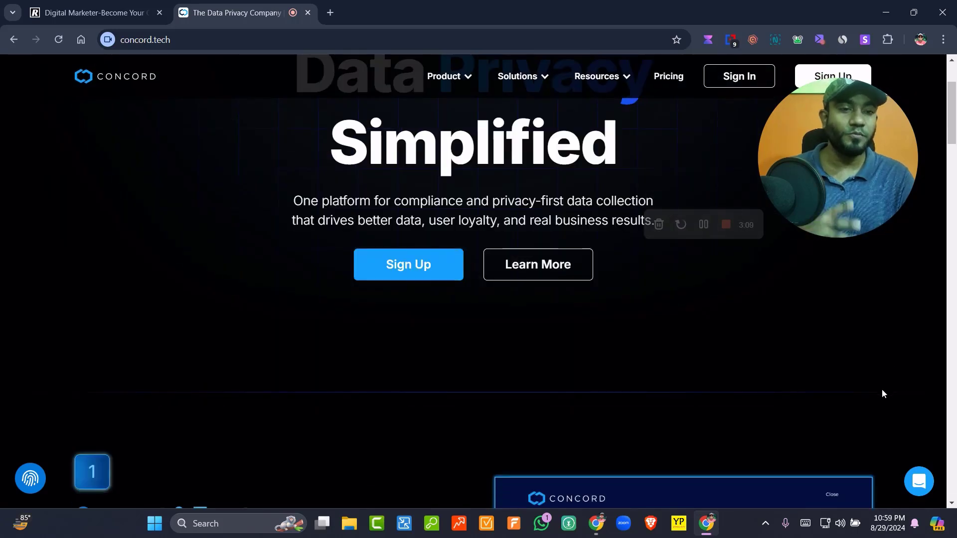
scroll(882, 389, "down", 1)
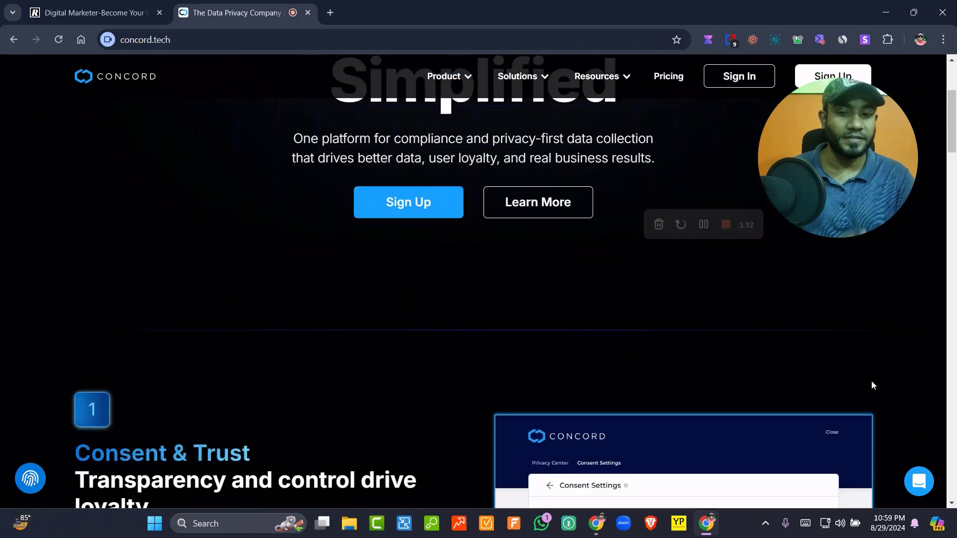
scroll(881, 386, "up", 3)
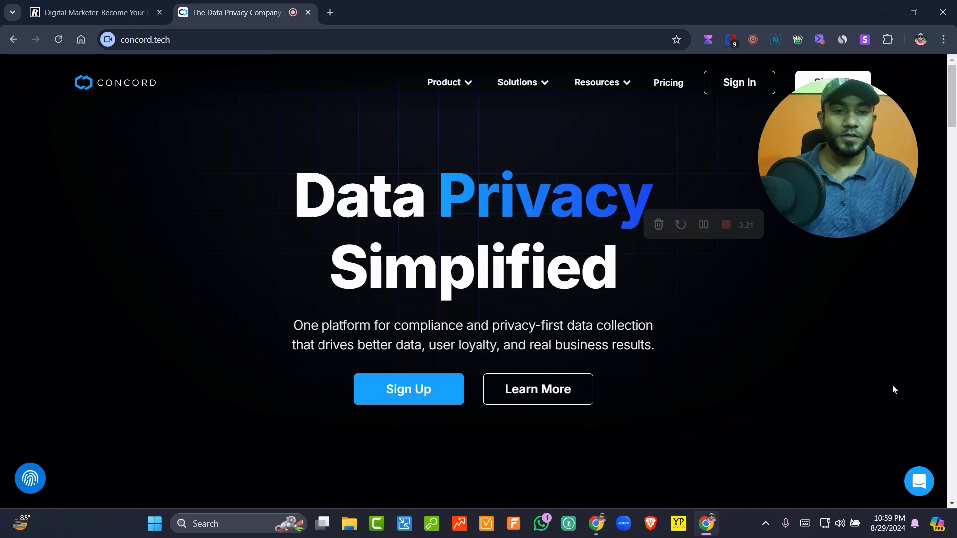
Examine the Compliance & Protection section and the rest of the Concord homepage, and show the Resources links.
scroll(733, 426, "down", 5)
scroll(849, 423, "down", 10)
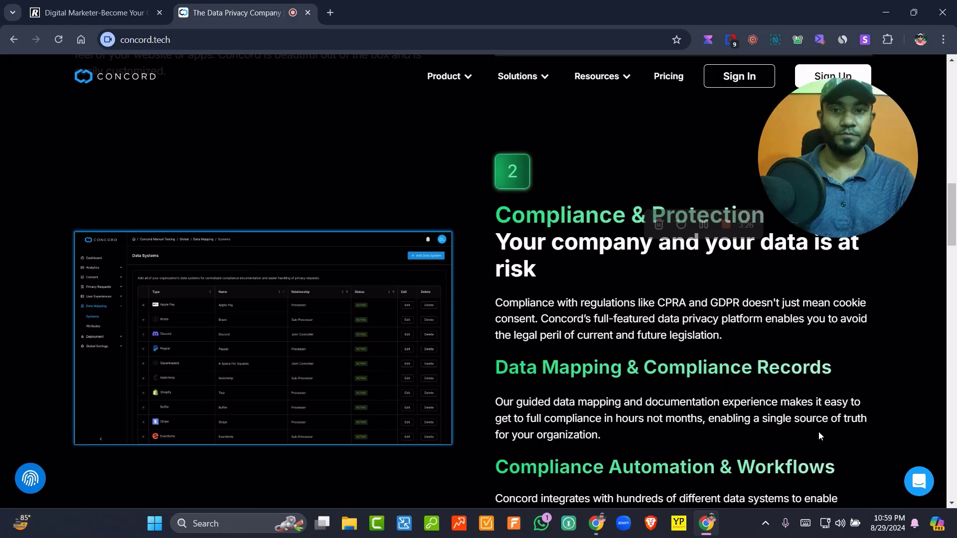
scroll(818, 432, "down", 8)
scroll(818, 431, "up", 8)
scroll(816, 437, "up", 15)
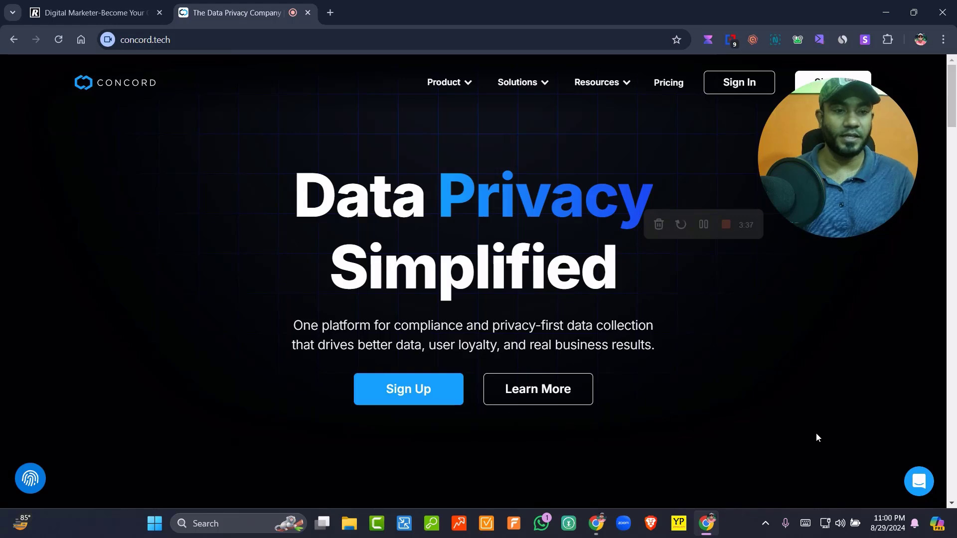
mouse_move(561, 96)
mouse_move(609, 95)
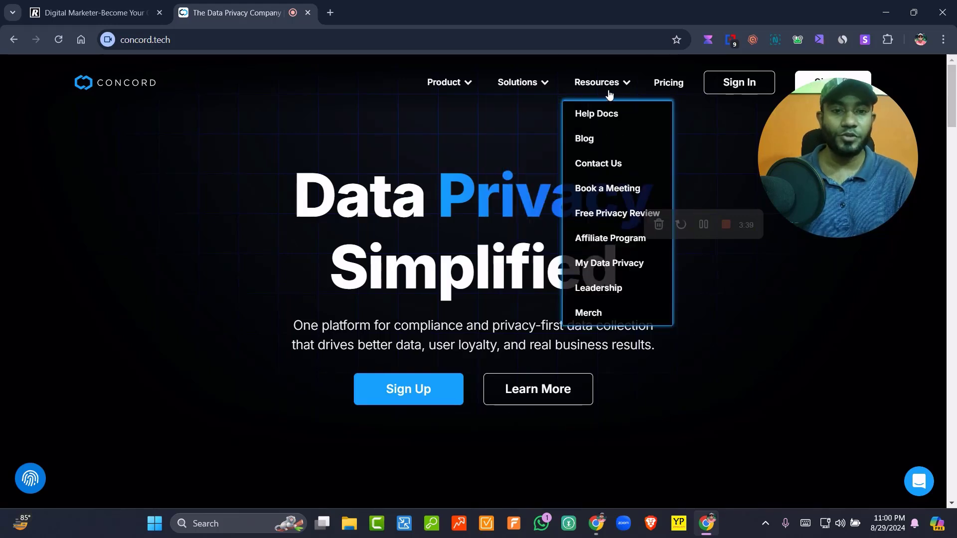